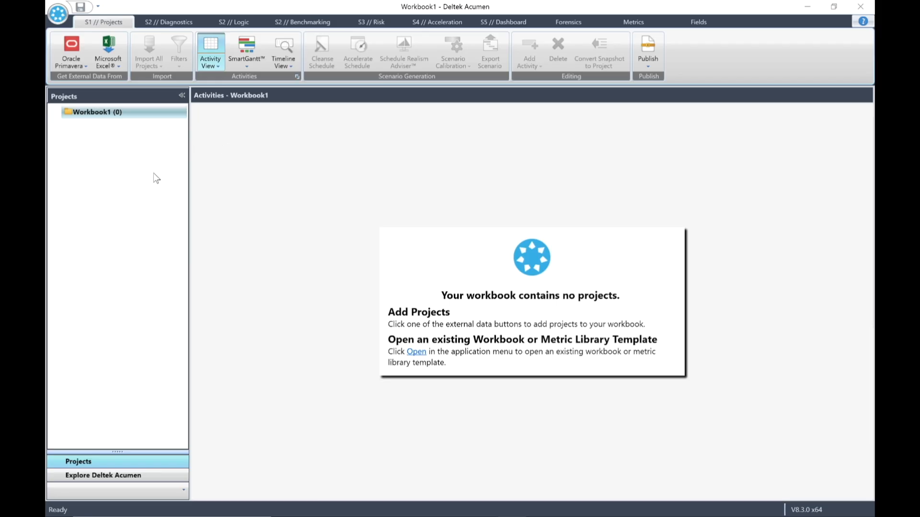
Open the recent workbook MyRiskWorkbook.afw.
left_click(58, 15)
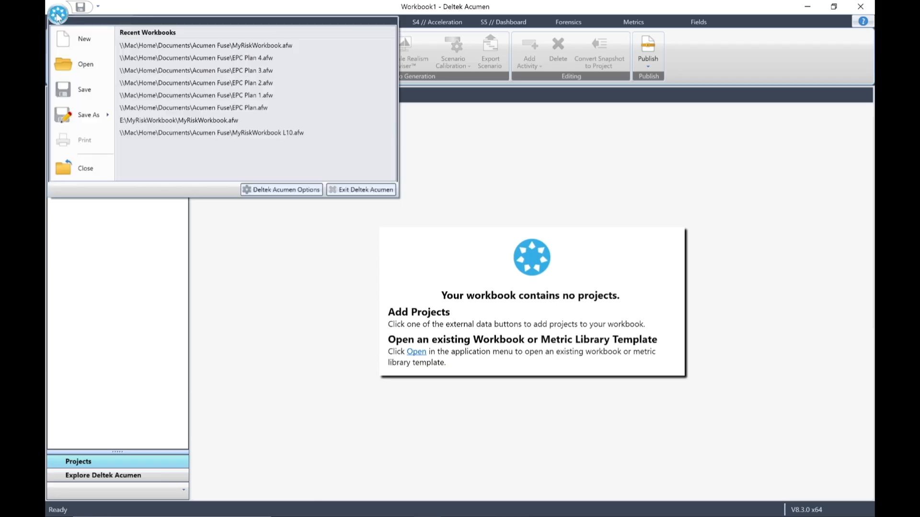
left_click(244, 46)
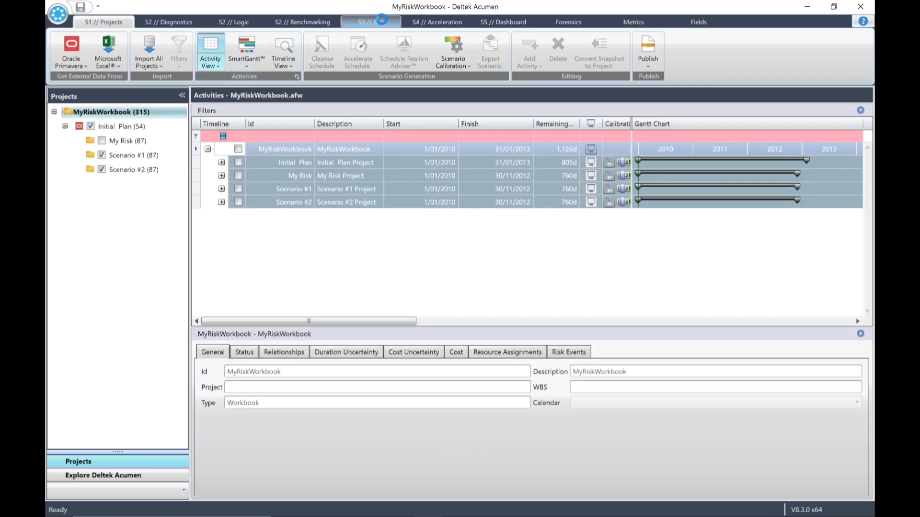
Switch to the risk stage and show the Risk Register in the left panel.
left_click(381, 20)
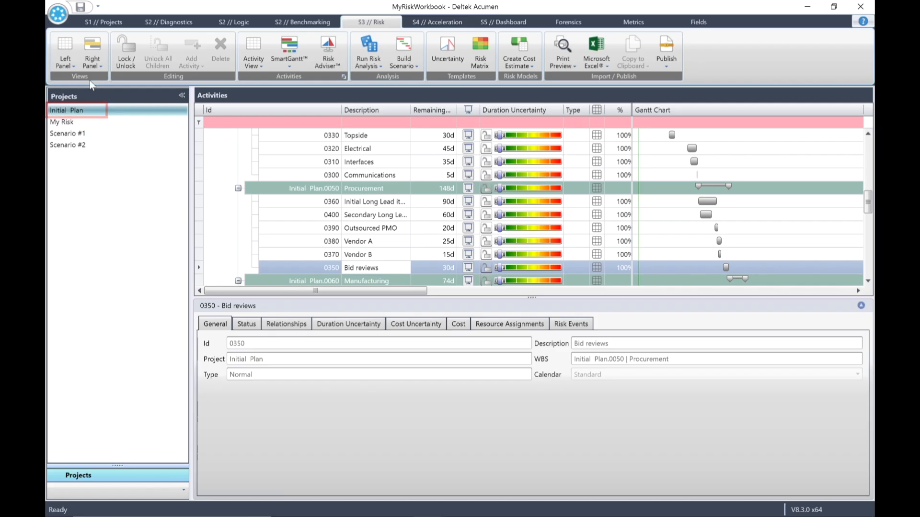
left_click(66, 66)
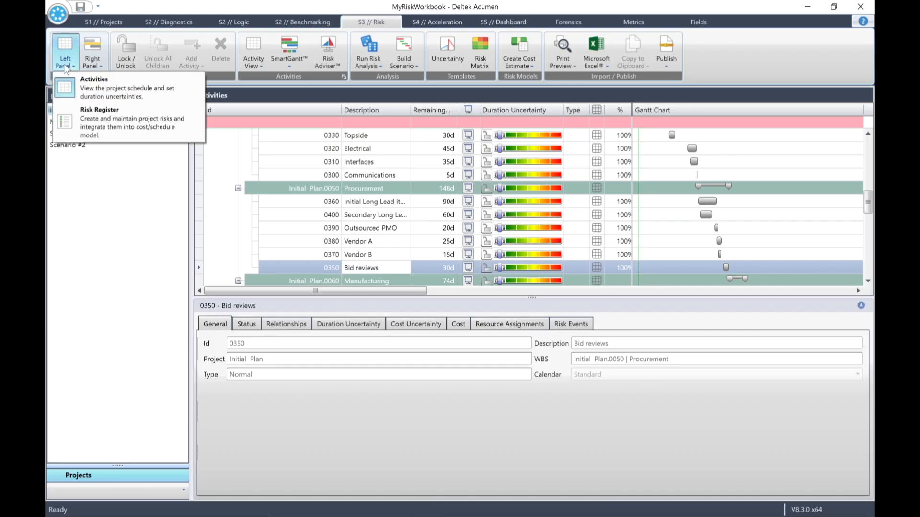
left_click(97, 115)
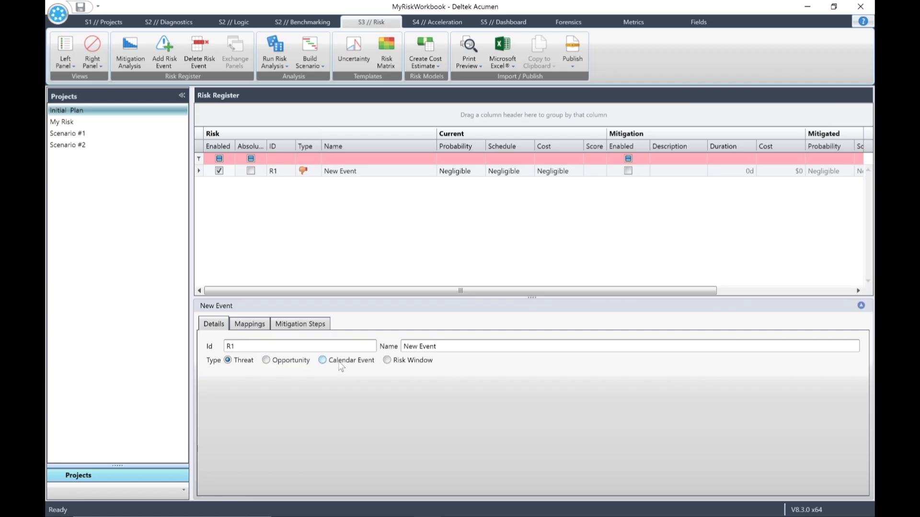
Change risk R1's type to Calendar Event and name it Cyclone Example.
left_click(316, 173)
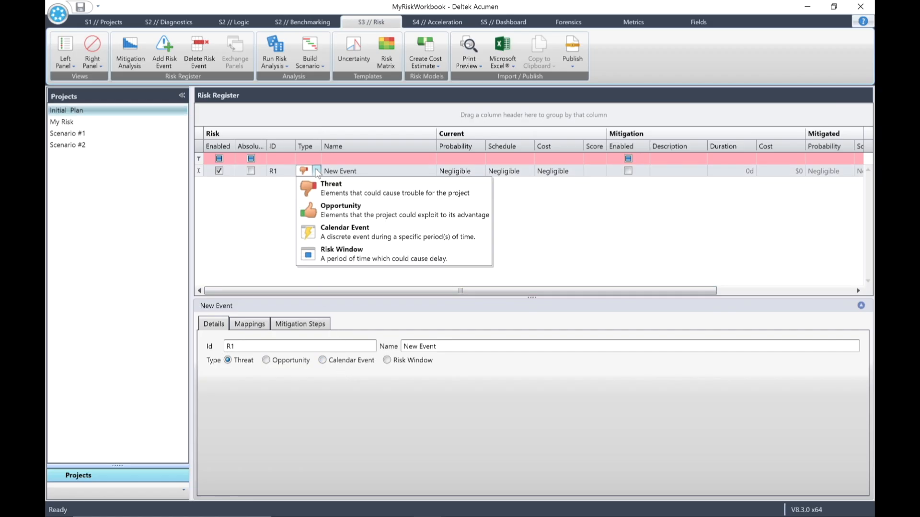
left_click(321, 235)
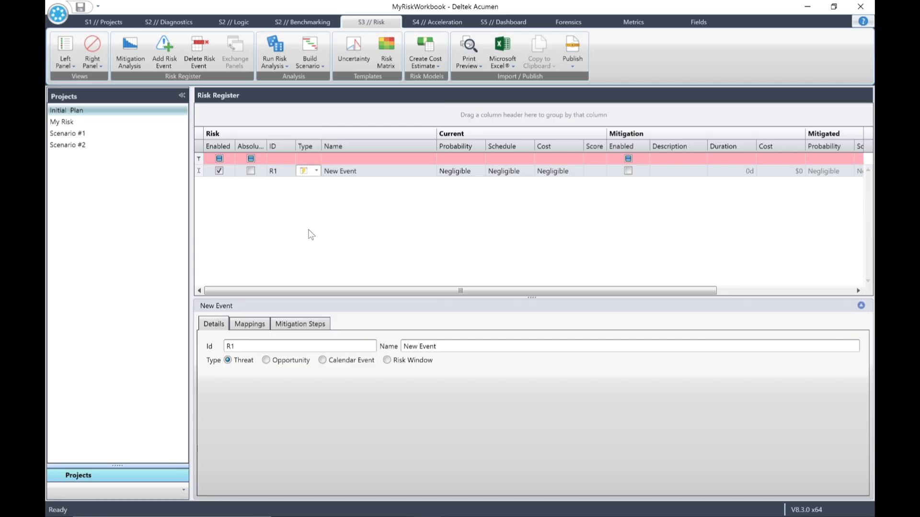
left_click(375, 169)
type("Cyclone")
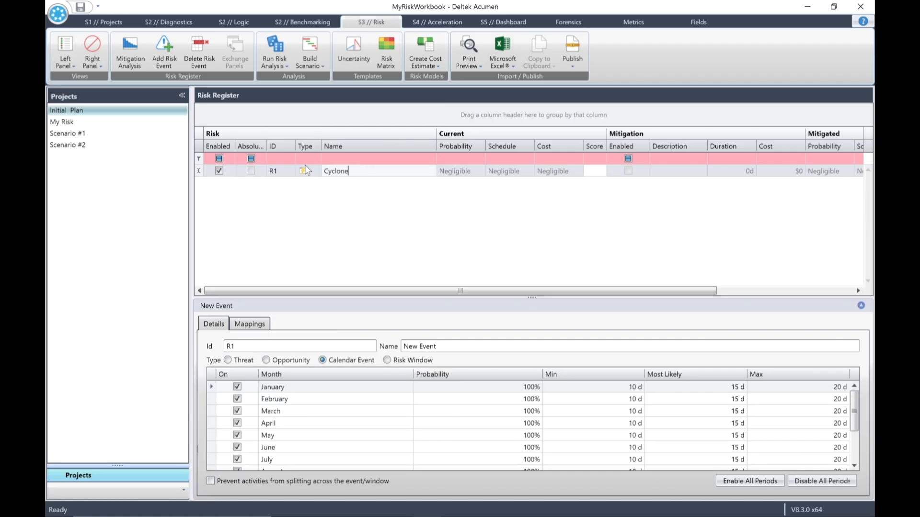
type(" Example")
left_click(459, 350)
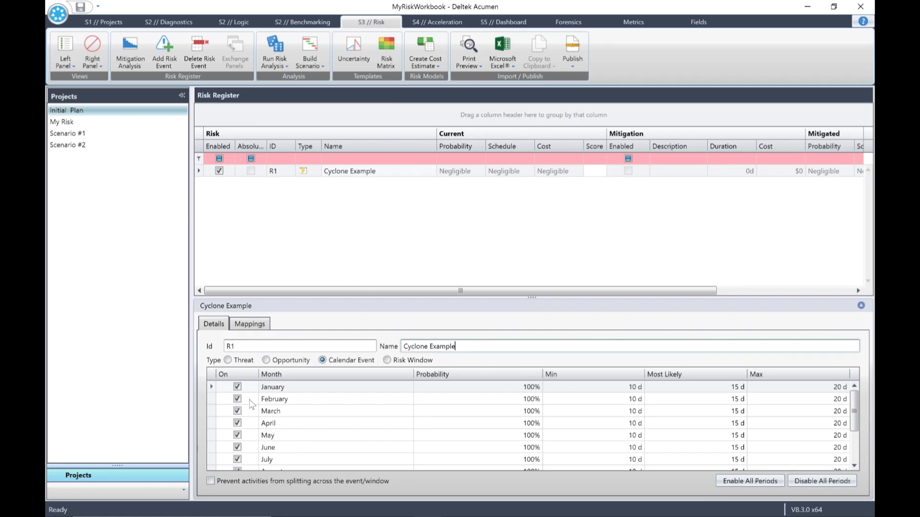
Disable the calendar event's monthly periods from May through October.
left_click(238, 435)
left_click(237, 448)
left_click(236, 459)
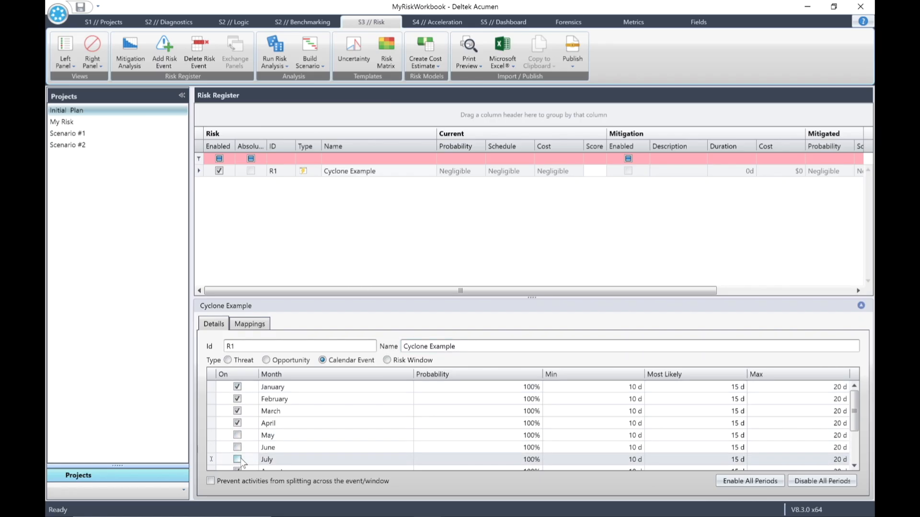
scroll(236, 459, "down", 2)
left_click(237, 412)
left_click(237, 424)
left_click(237, 436)
scroll(307, 421, "up", 2)
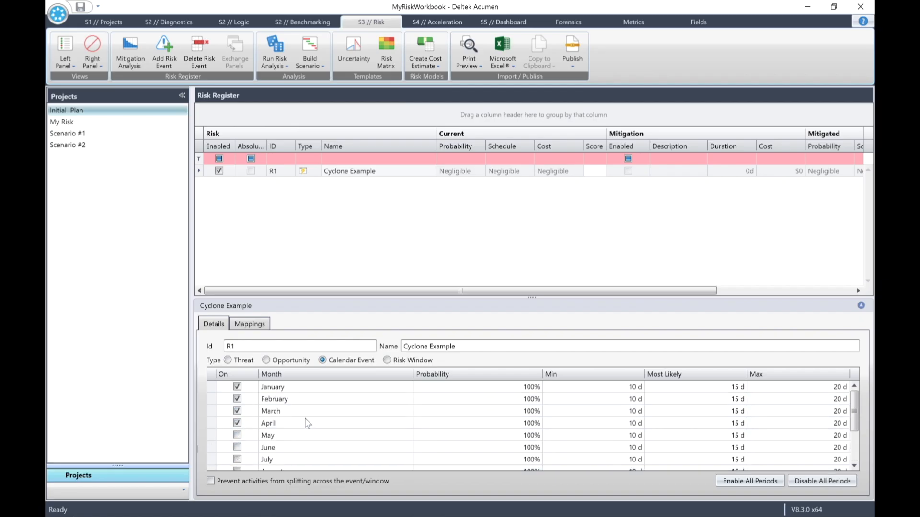
scroll(289, 411, "down", 2)
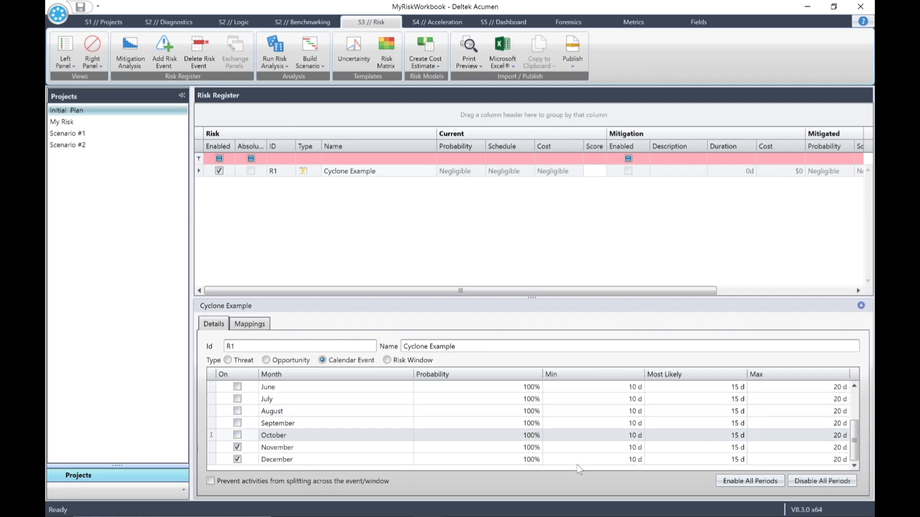
Set November's probability to 5% with minimum 3 d, most likely 3 d and maximum 4 d.
left_click(527, 447)
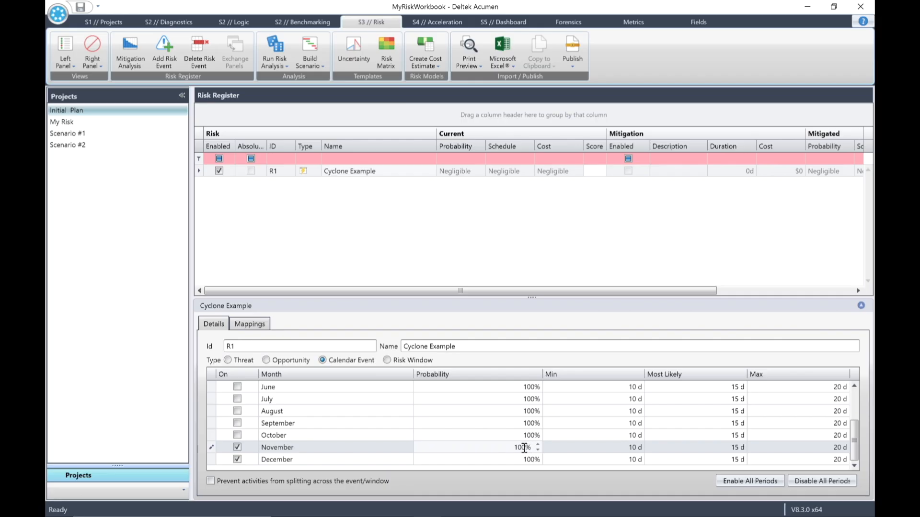
left_click(522, 447)
type("5")
key("Tab")
type("3")
key("Tab")
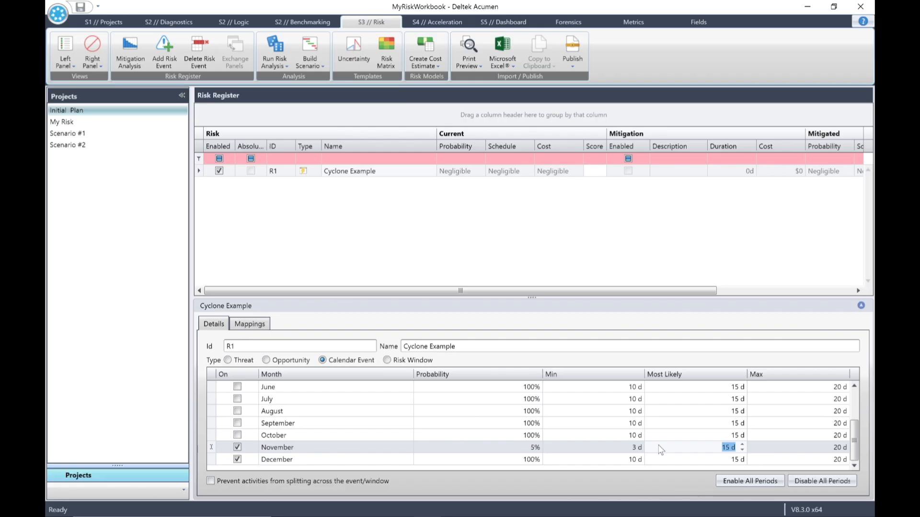
type("3")
key("Tab")
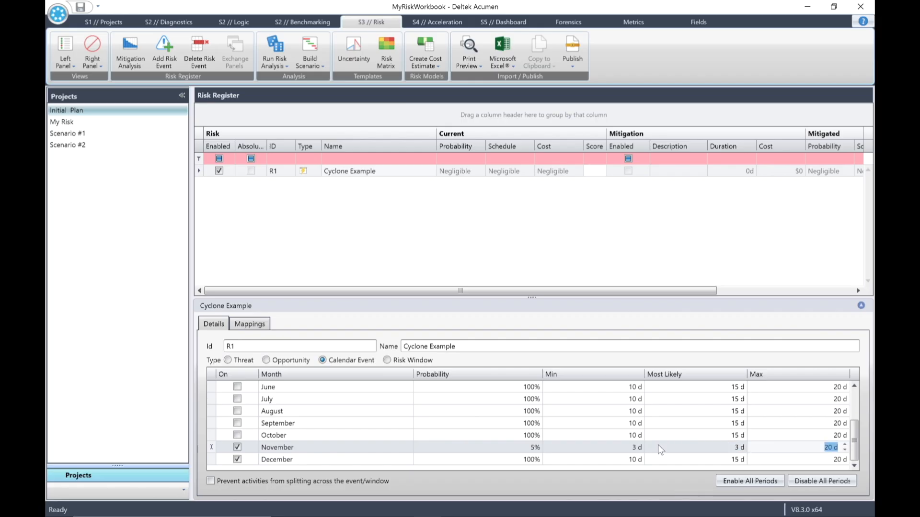
type("4")
key("Tab")
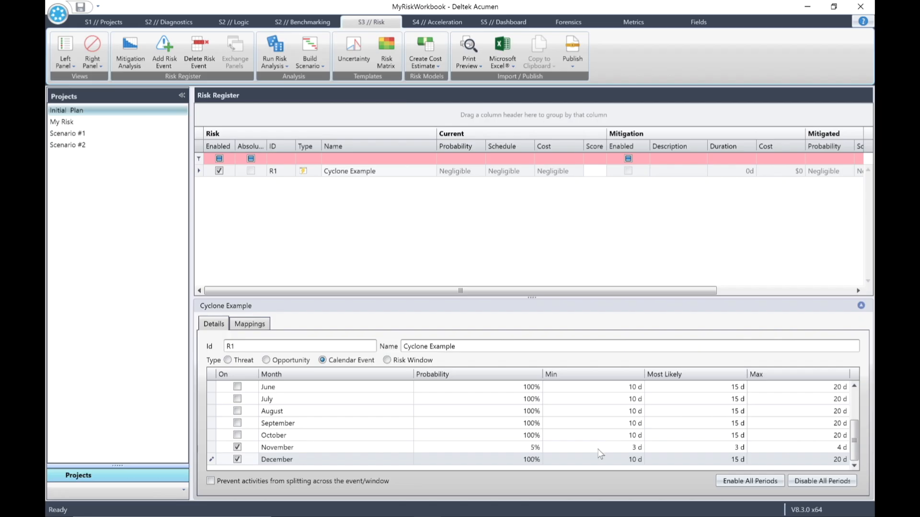
Set December's probability to 10% with minimum 3 d, most likely 3 d and maximum 4 d.
left_click(529, 460)
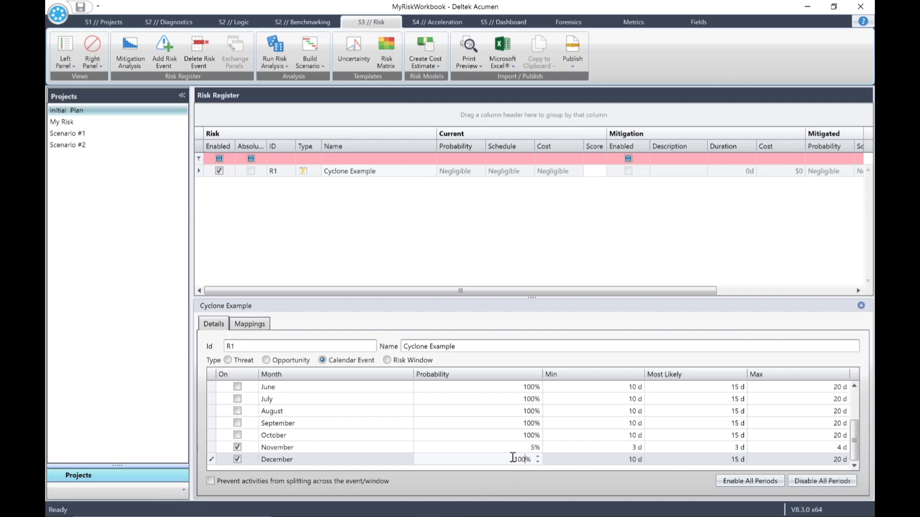
type("10")
key("Tab")
type("3")
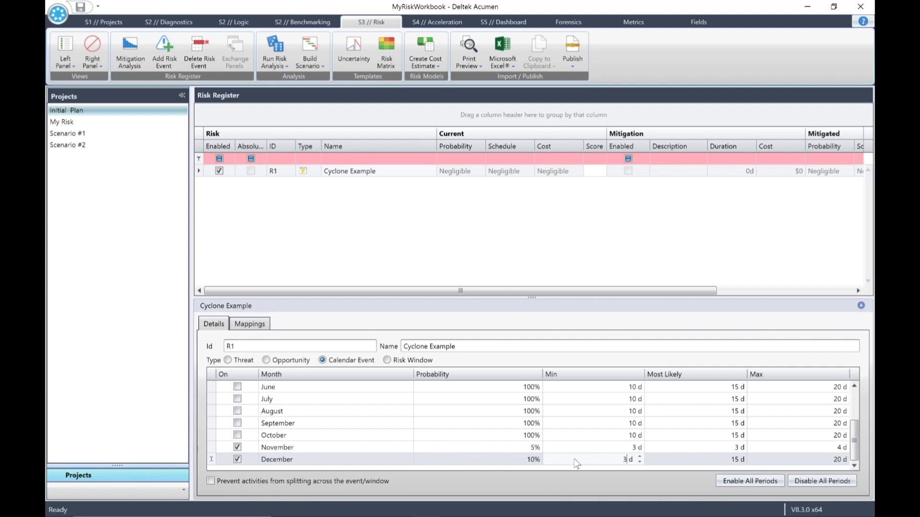
key("Tab")
type("3")
key("Tab")
type("4")
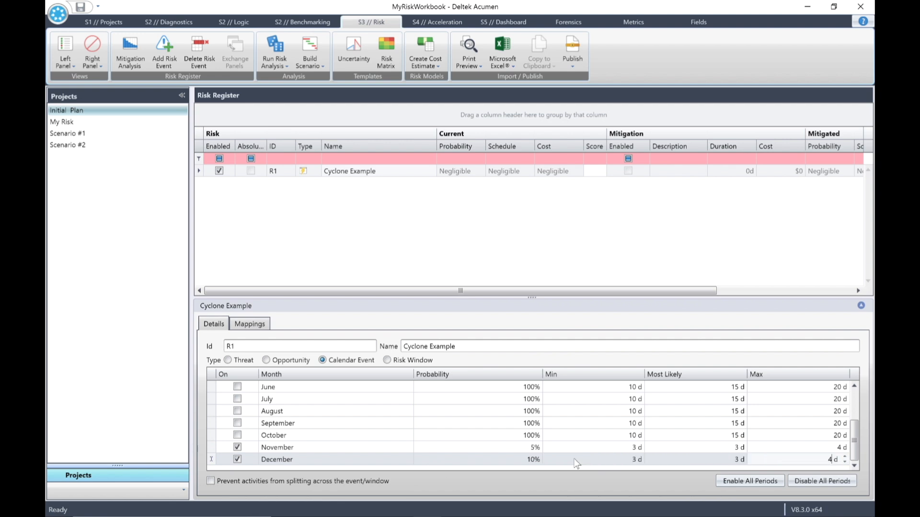
Set January's probability to 30% with minimum 3 d, most likely 4 d and maximum 5 d.
scroll(553, 450, "up", 2)
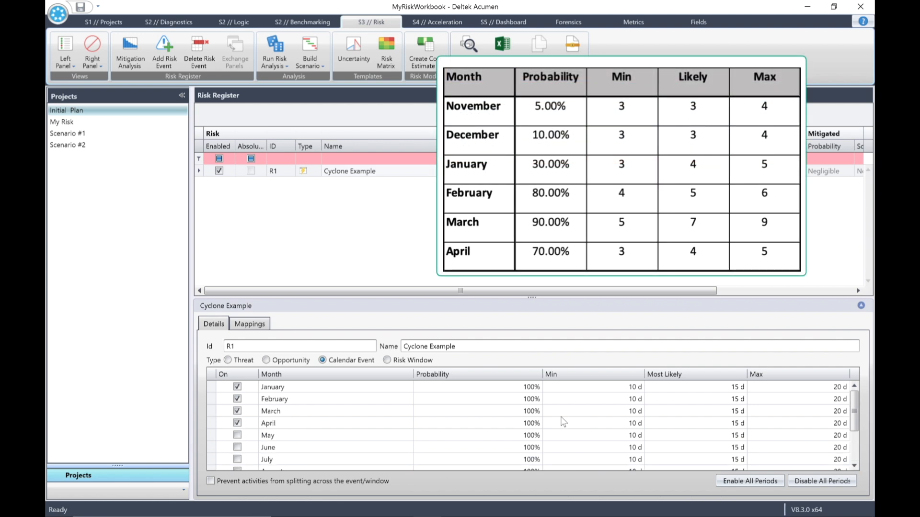
left_click(526, 391)
type("30")
key("Tab")
type("3")
key("Tab")
type("4")
key("Tab")
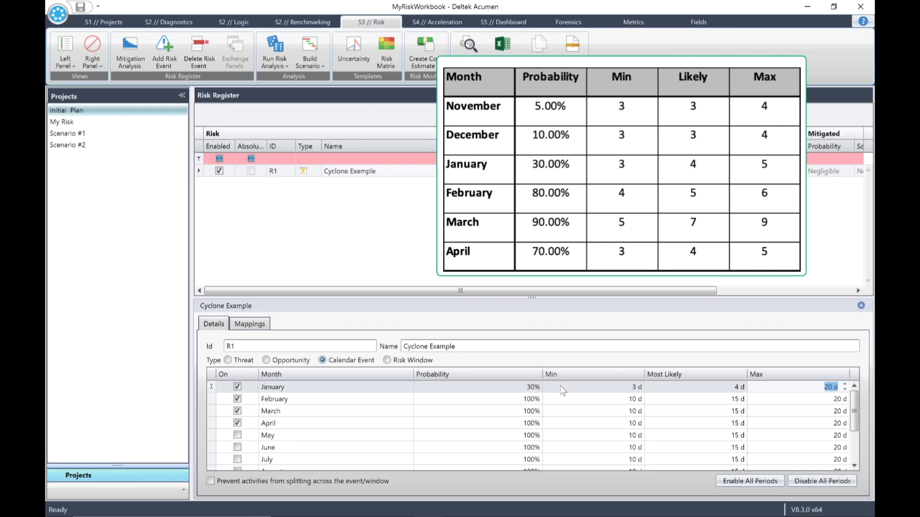
type("5")
Set February's probability to 80% with minimum 4 d, most likely 5 d and maximum 6 d.
left_click(529, 401)
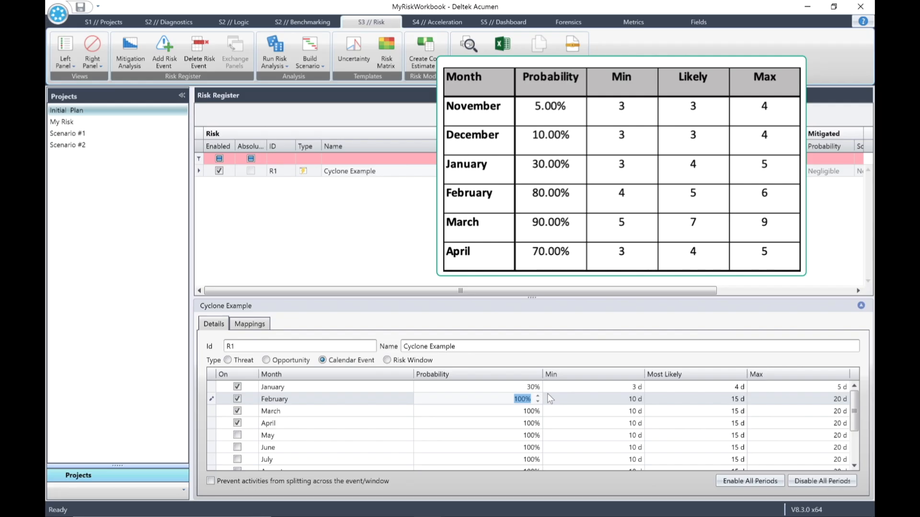
type("80")
key("Tab")
type("4")
key("Tab")
type("5")
Set March's probability to 90% with minimum 5 d, most likely 7 d and maximum 9 d.
key("Tab")
type("6")
left_click(516, 411)
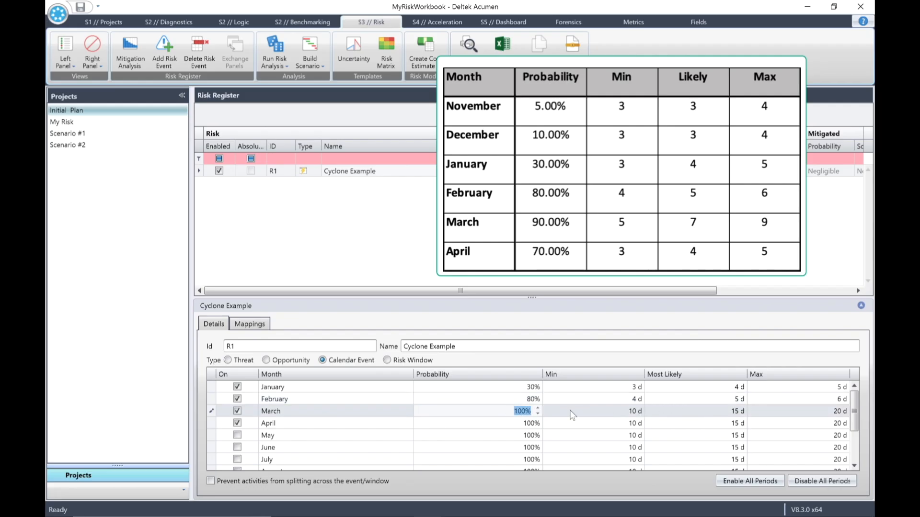
type("90")
key("Tab")
type("5")
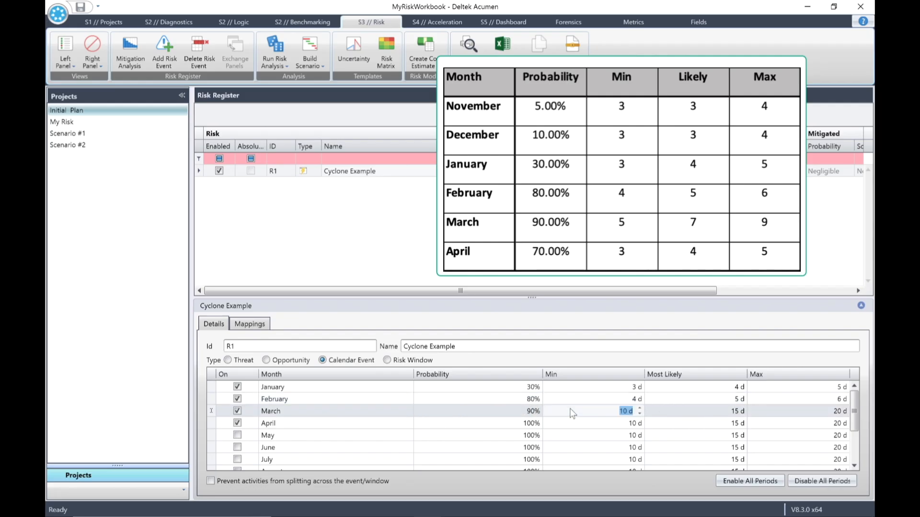
key("Tab")
type("7")
key("Tab")
type("9")
Set April's probability to 70% with minimum 3 d, most likely 4 d and maximum 5 d.
left_click(525, 424)
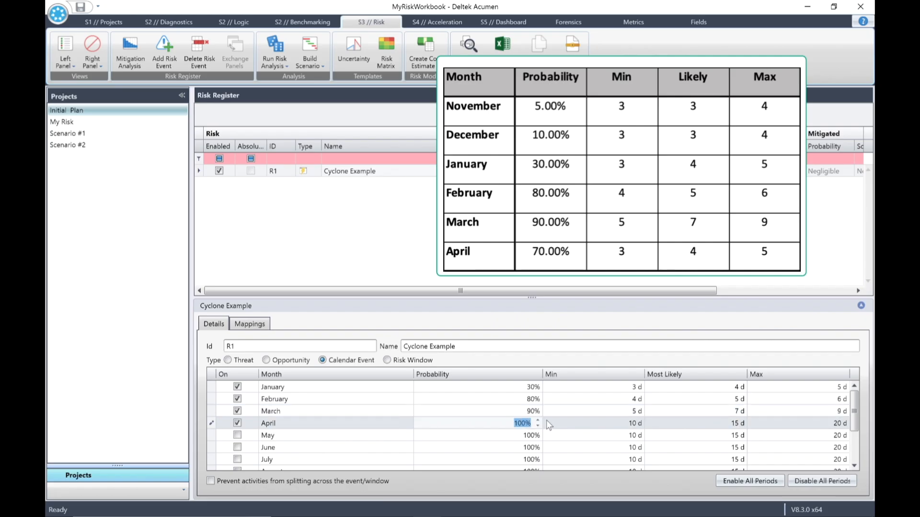
type("70")
key("Tab")
type("3")
key("Tab")
type("4")
key("Tab")
type("5")
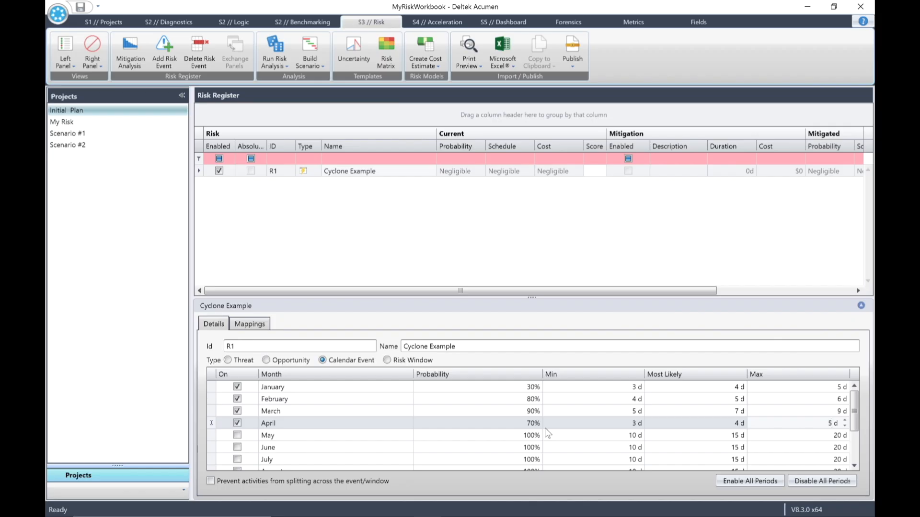
left_click(400, 245)
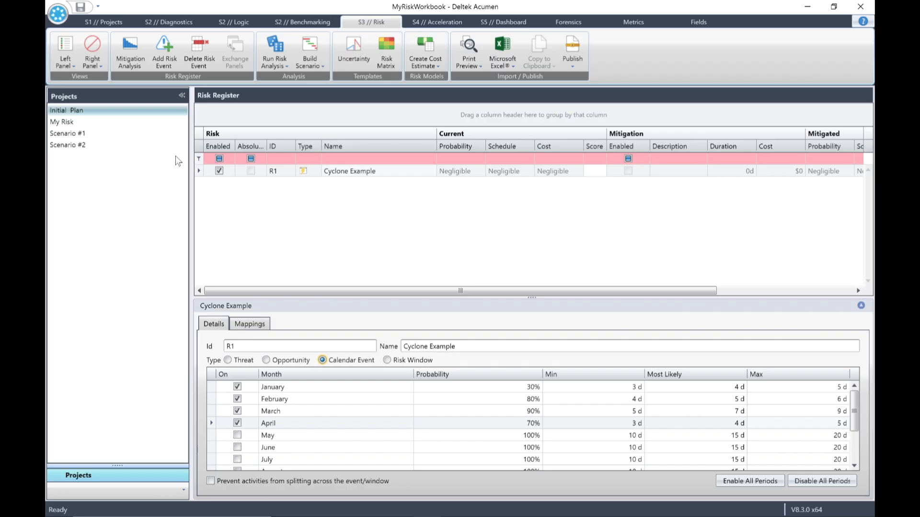
Add a new risk event of type Risk Window named Block Out.
left_click(167, 52)
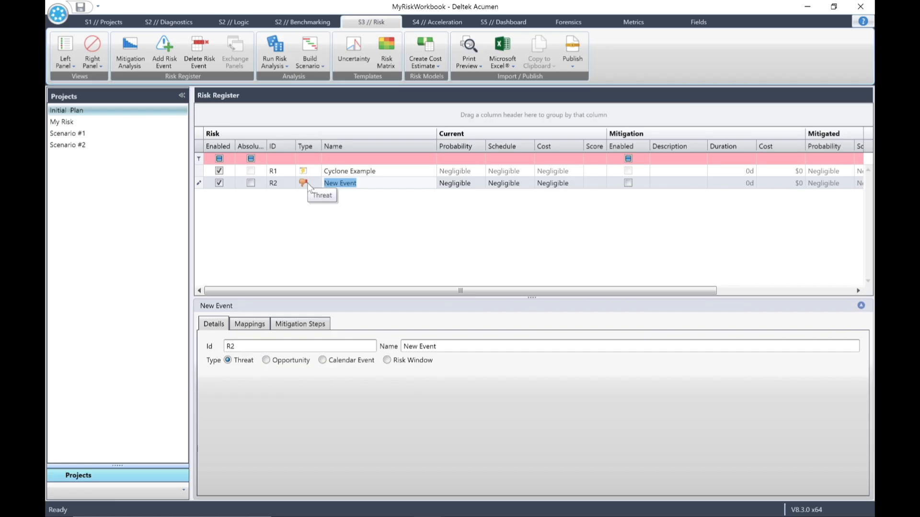
left_click(309, 186)
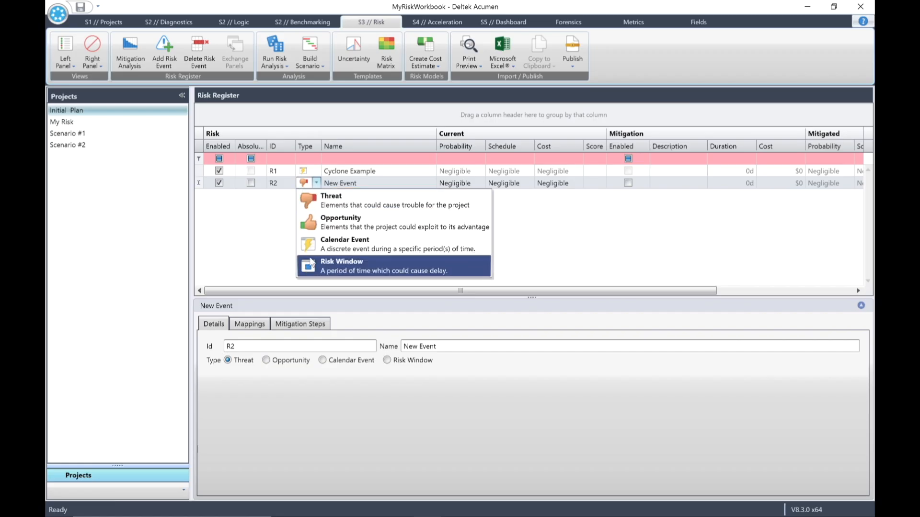
left_click(311, 264)
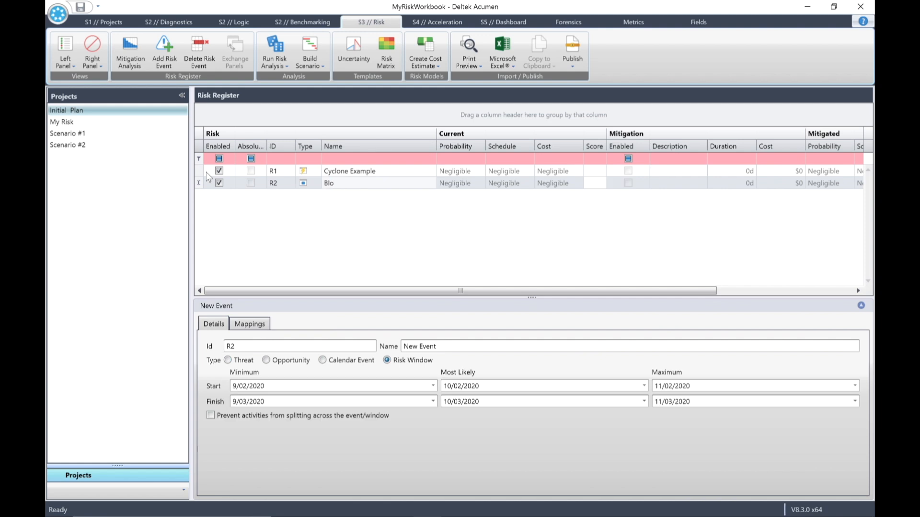
type("ck Out")
left_click(467, 347)
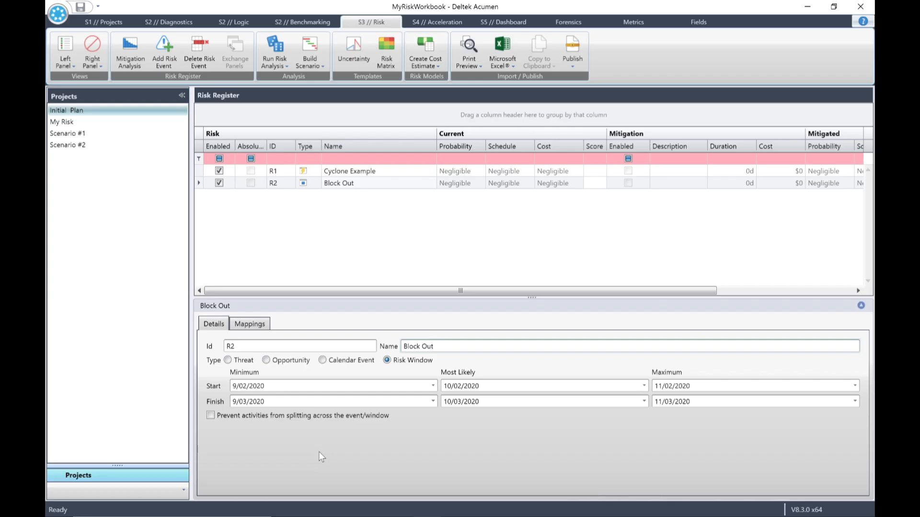
Set the risk window's most likely start to 1/12/2012 and most likely finish to 1/05/2013.
left_click_drag(481, 386, 379, 376)
type("1/1")
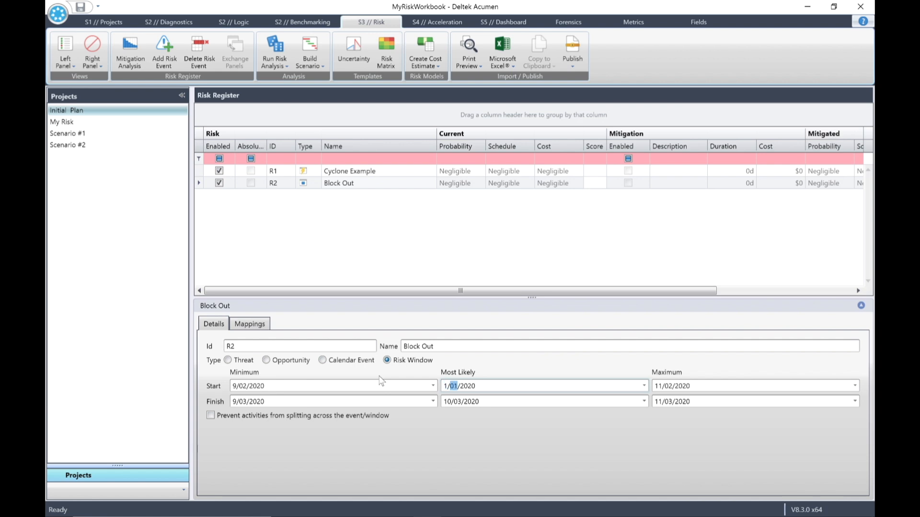
type("2/2012")
key("Tab")
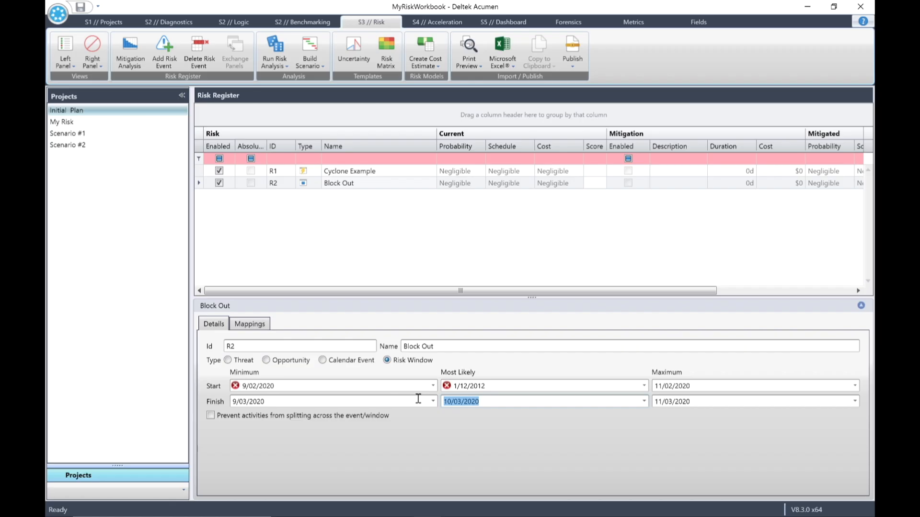
type("1/05/13")
Set the risk window's minimum start to 17/11/2012 and minimum finish to 17/04/2013.
mouse_move(301, 384)
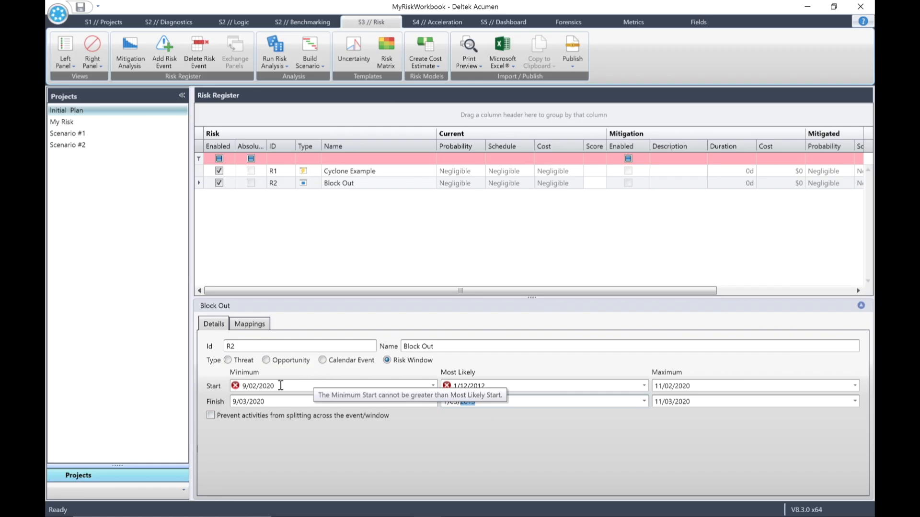
left_click_drag(280, 386, 236, 387)
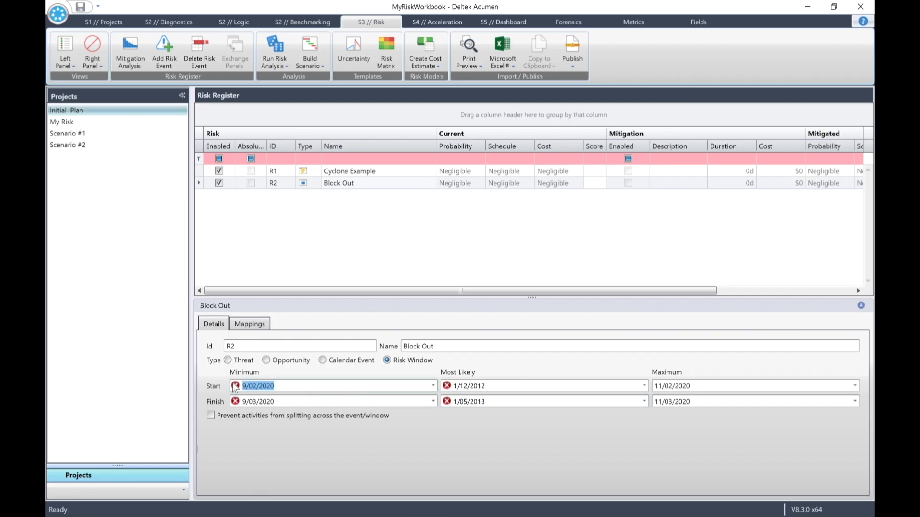
type("17/11/12")
key("Tab")
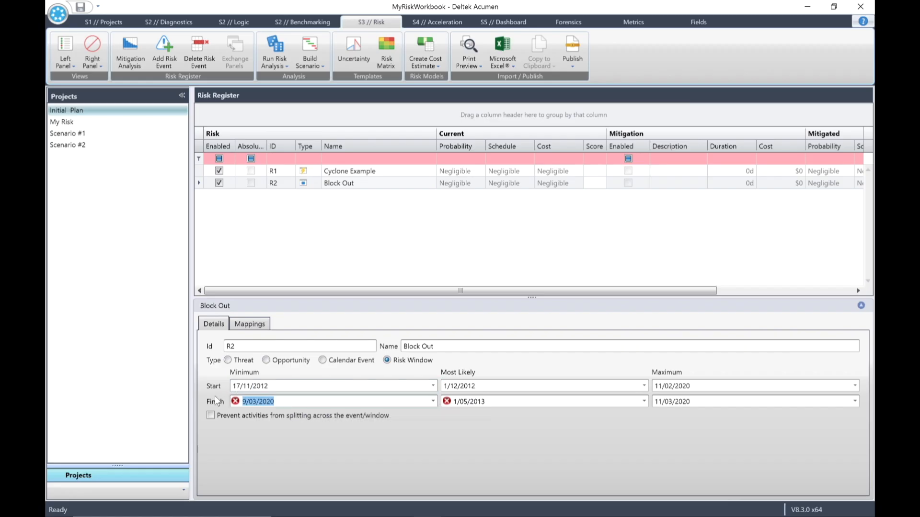
type("172")
type("42013")
key("Tab")
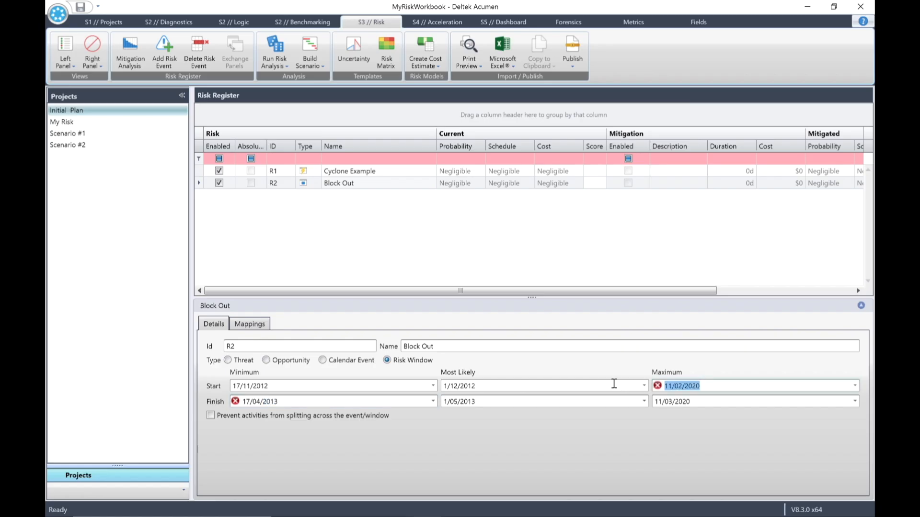
Set the risk window's maximum start to 15/12/2012 and maximum finish to 15/05/2013.
type("15/12/")
type("2012")
key("Tab")
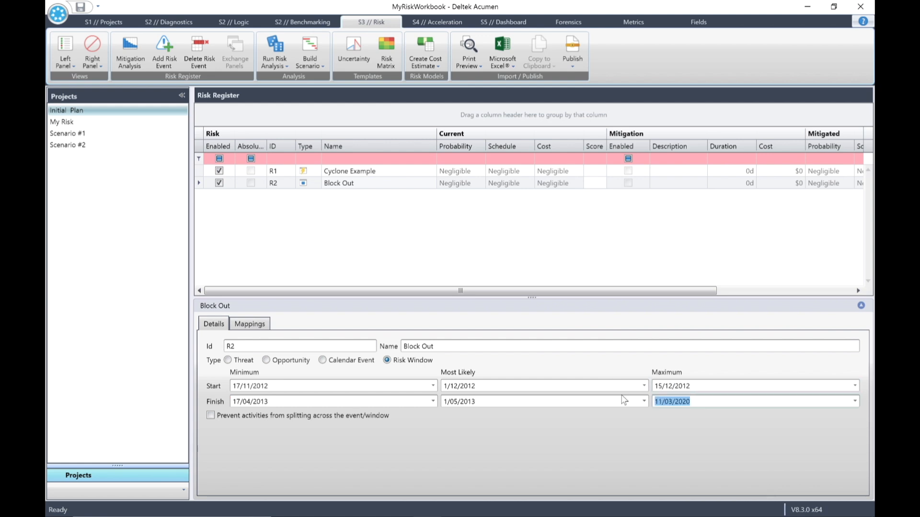
type("15051")
type("013")
left_click(419, 421)
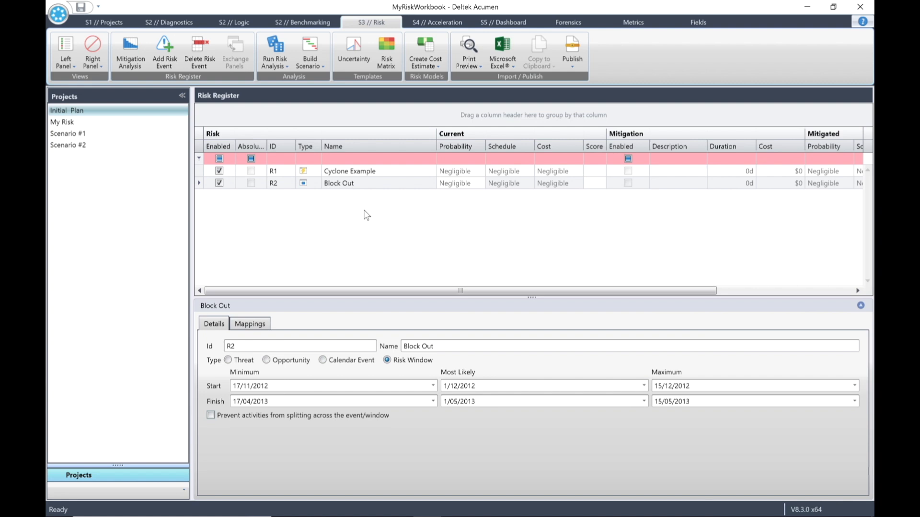
Show the Activities panel beside the risk register and collapse the project navigation pane.
left_click(91, 63)
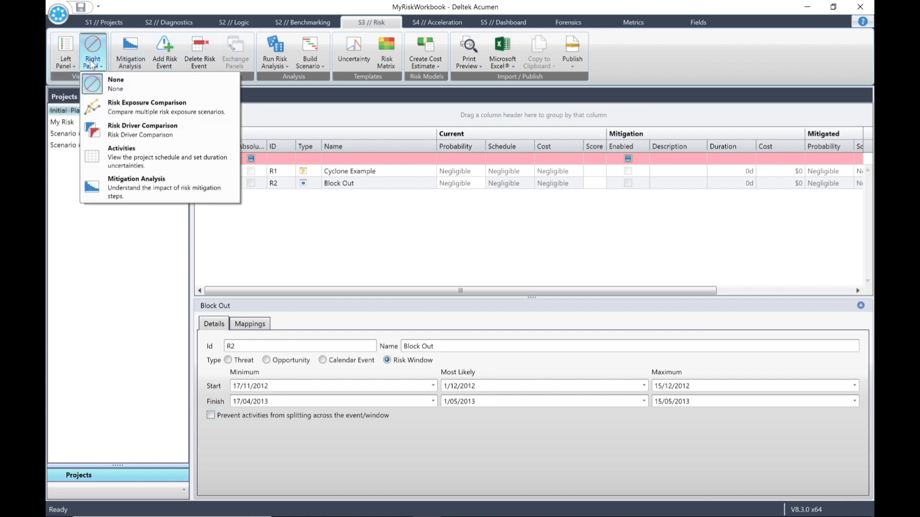
left_click(131, 158)
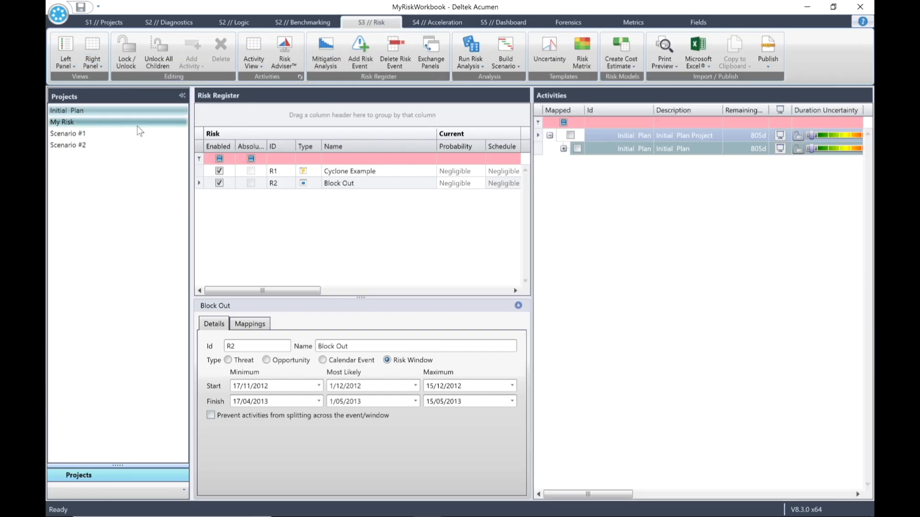
left_click(181, 95)
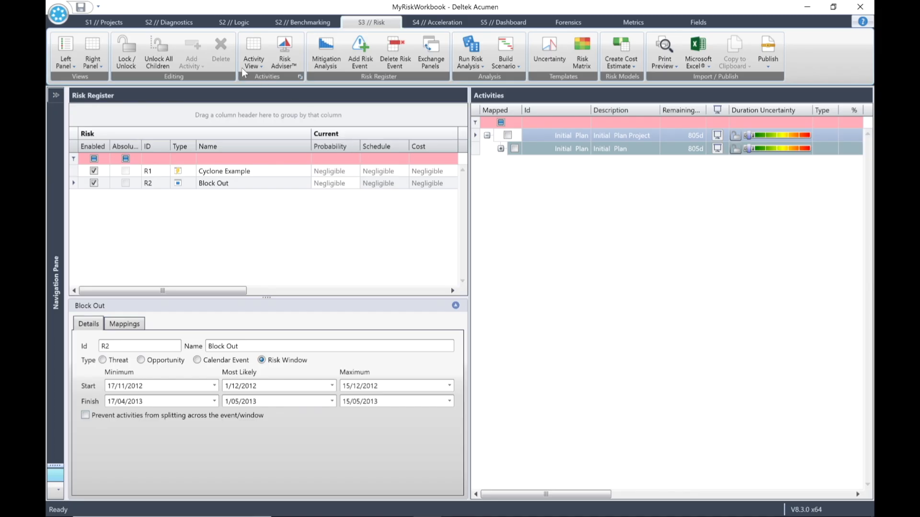
Expand the activity view to display level 4 so all activities are shown.
left_click(254, 67)
mouse_move(300, 94)
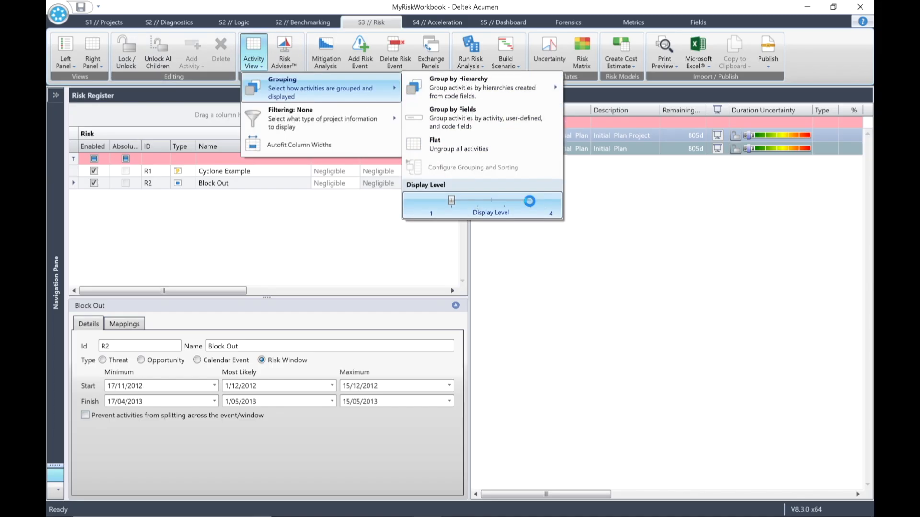
left_click(530, 201)
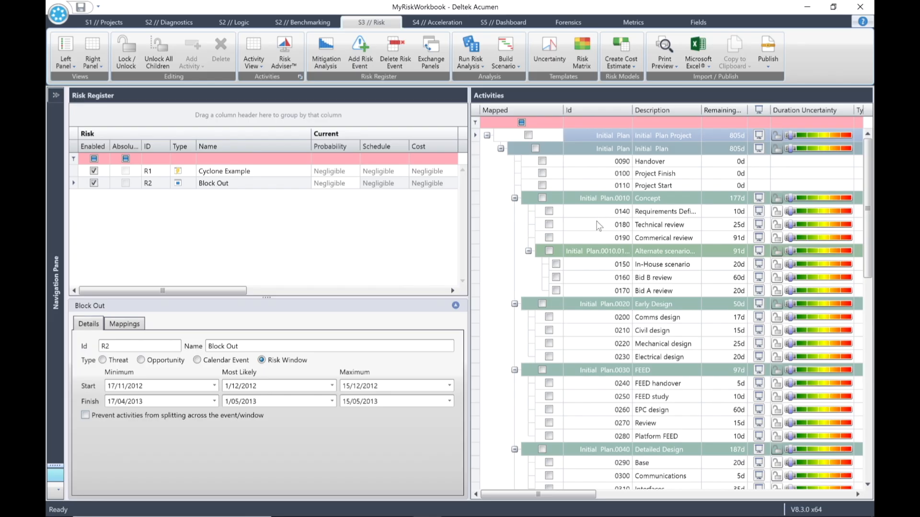
Map the Cyclone Example risk to the Construction and Commissioning activity groups.
left_click(250, 170)
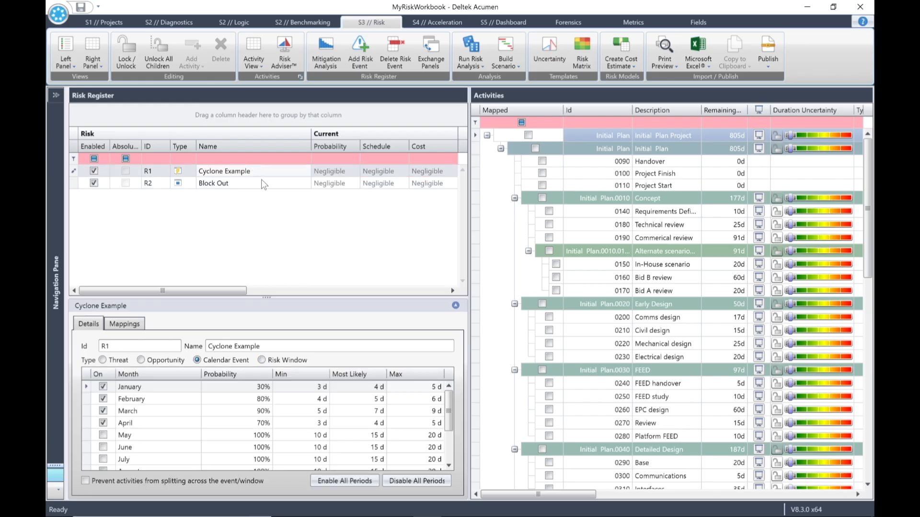
left_click_drag(869, 253, 869, 454)
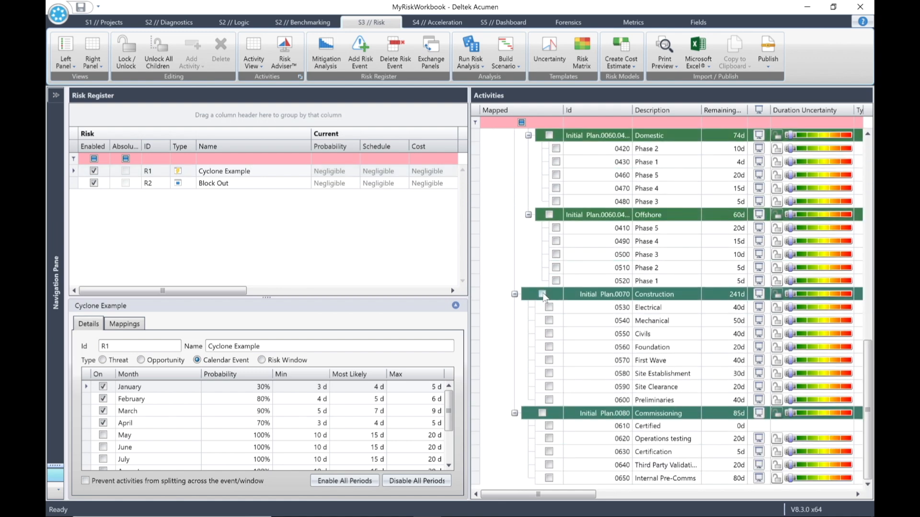
left_click(543, 296)
left_click(544, 294)
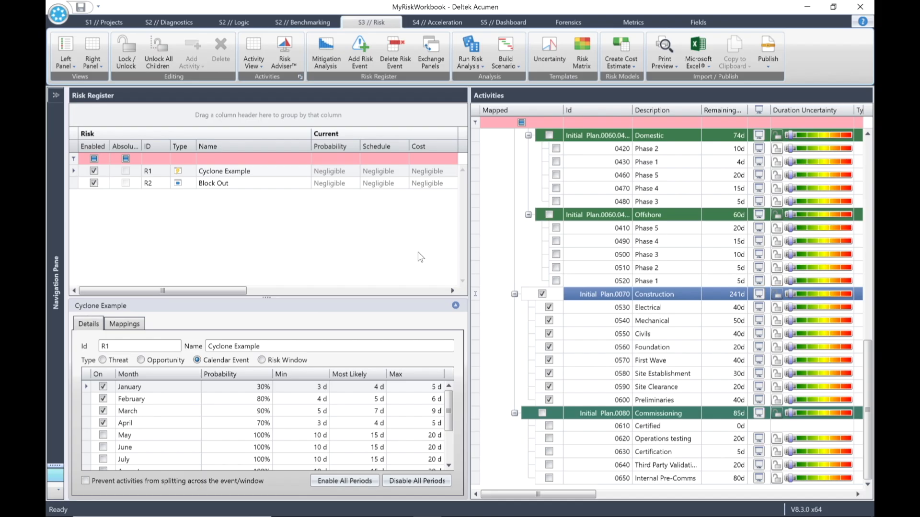
left_click(543, 413)
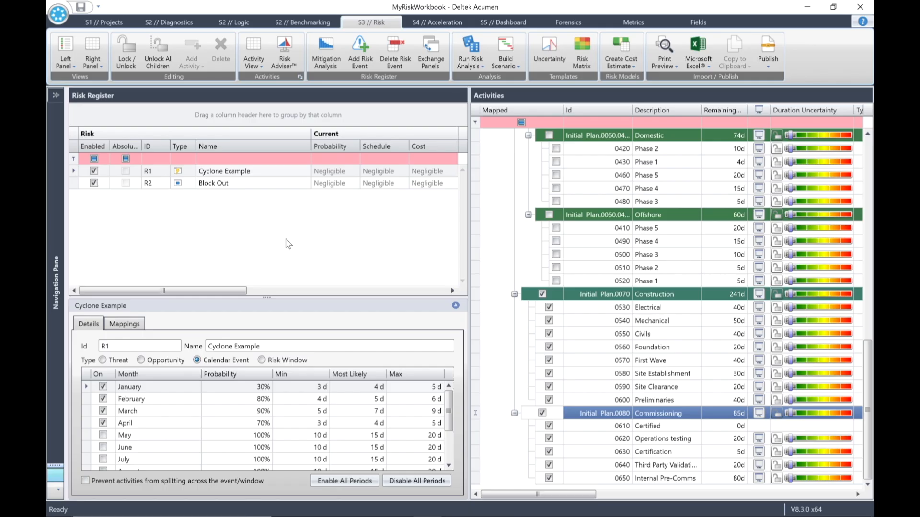
Review the Cyclone Example risk's mapped activities in its mappings list.
left_click(124, 324)
scroll(192, 426, "down", 2)
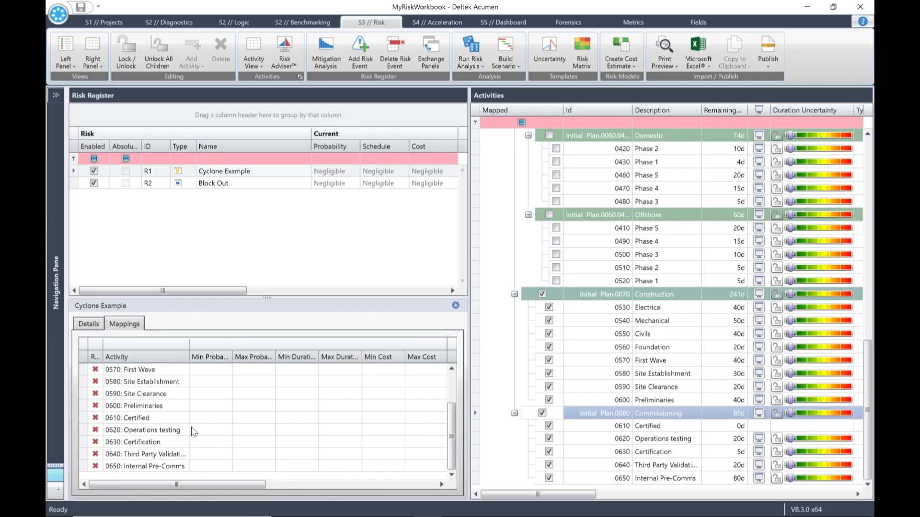
scroll(191, 427, "up", 2)
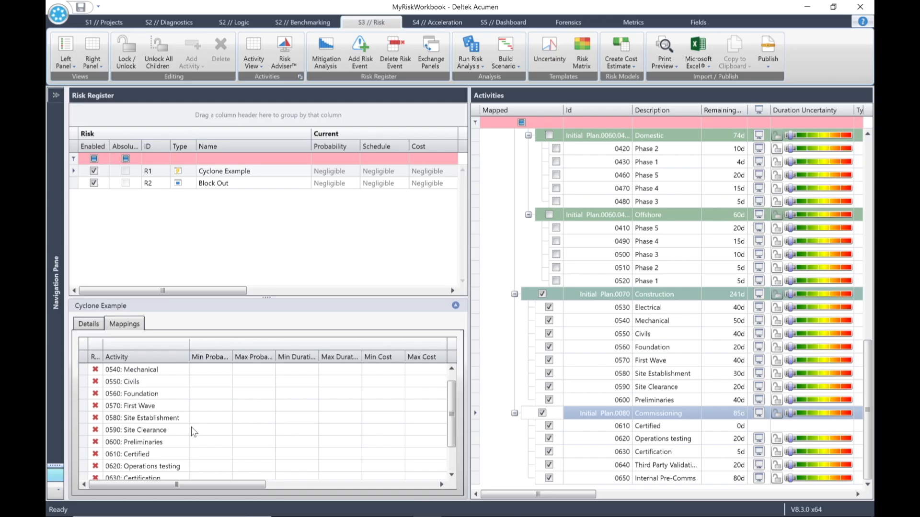
Map the Block Out risk window to the Construction and Commissioning activity groups.
left_click(207, 184)
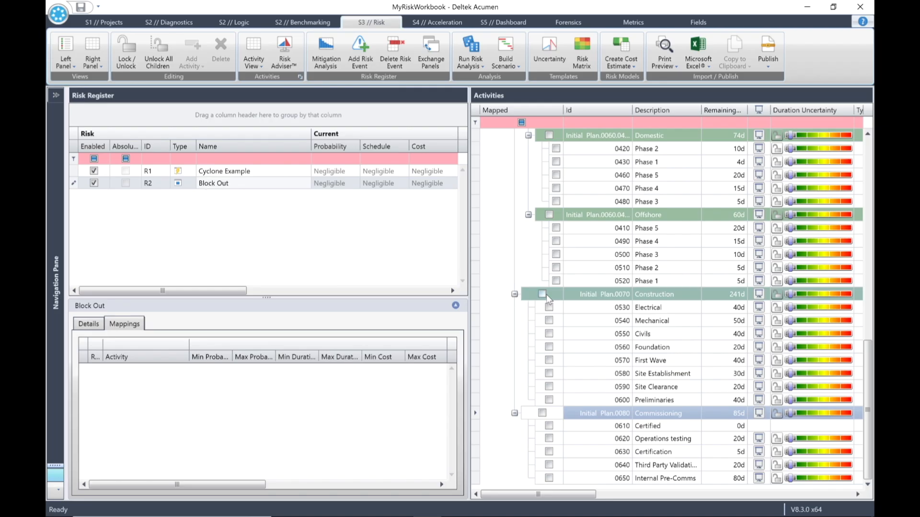
left_click(542, 294)
left_click(543, 412)
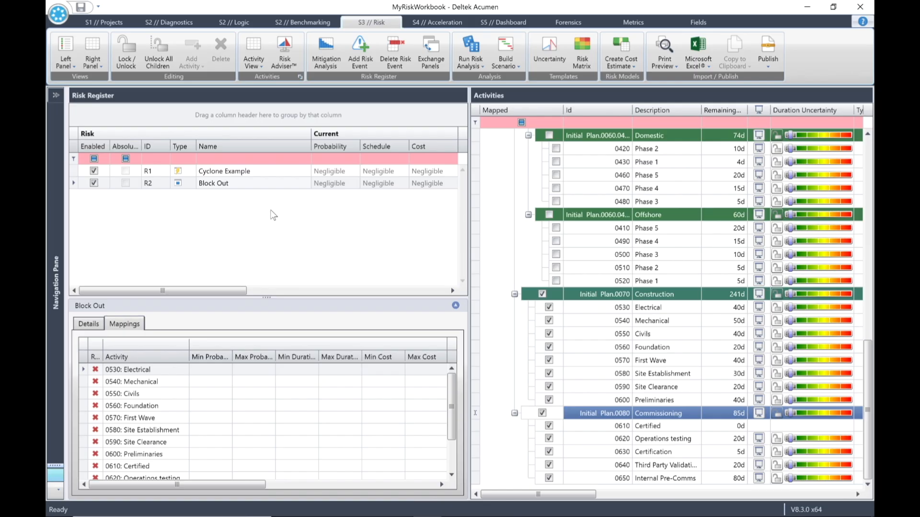
Close the workbook, saving the changes to MyRiskWorkbook.afw.
left_click(57, 16)
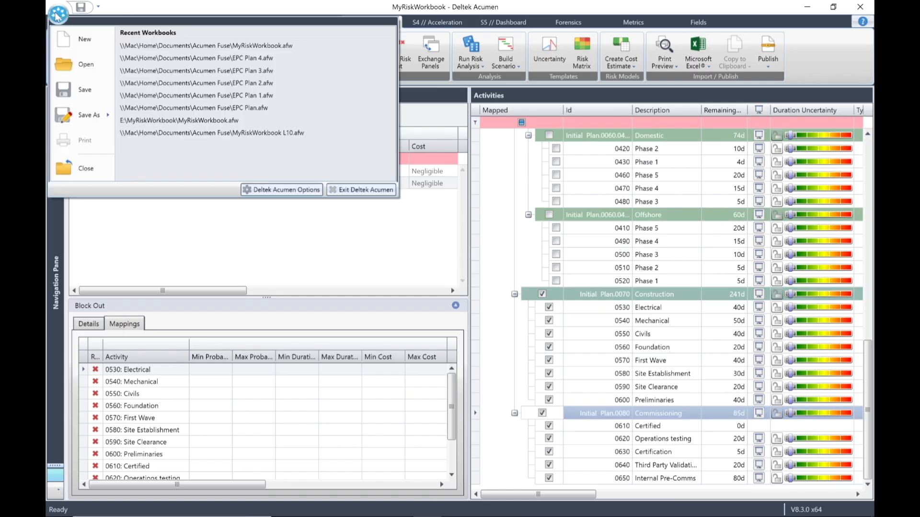
left_click(87, 173)
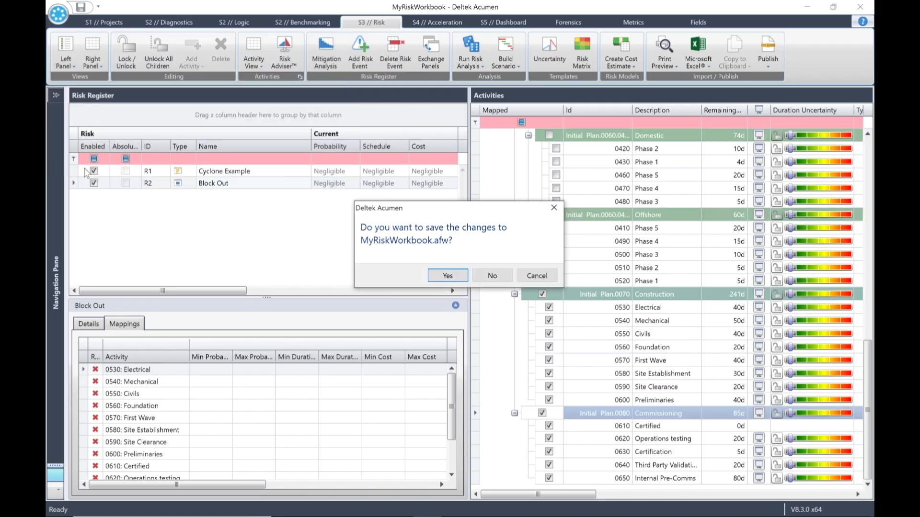
left_click(450, 274)
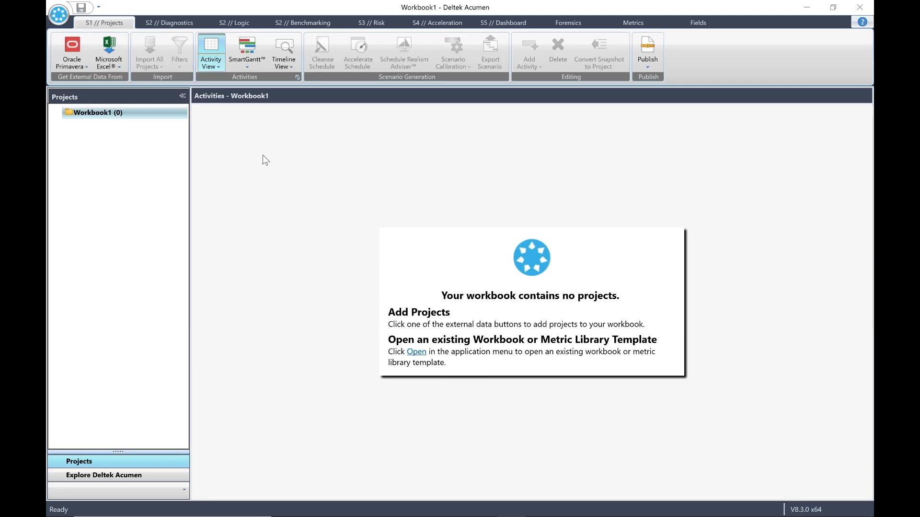
Reopen MyRiskWorkbook.afw from the recent workbooks list.
left_click(59, 15)
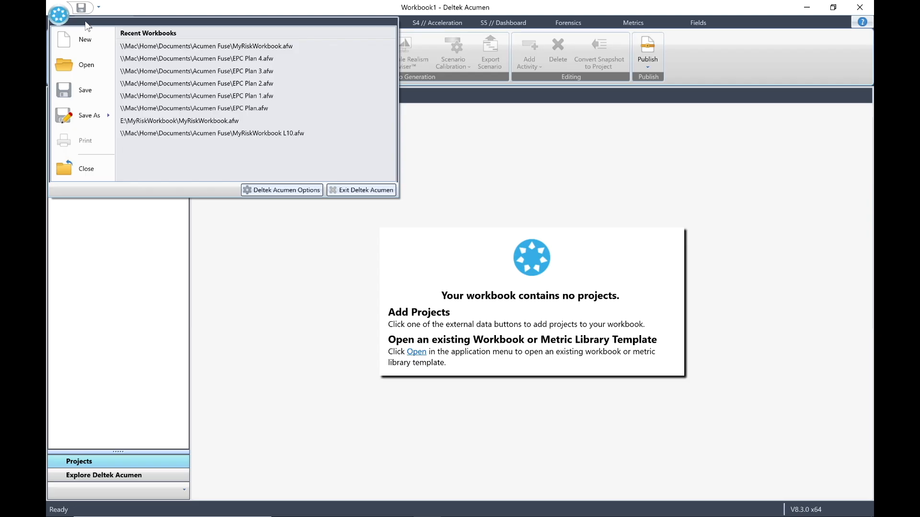
left_click(202, 47)
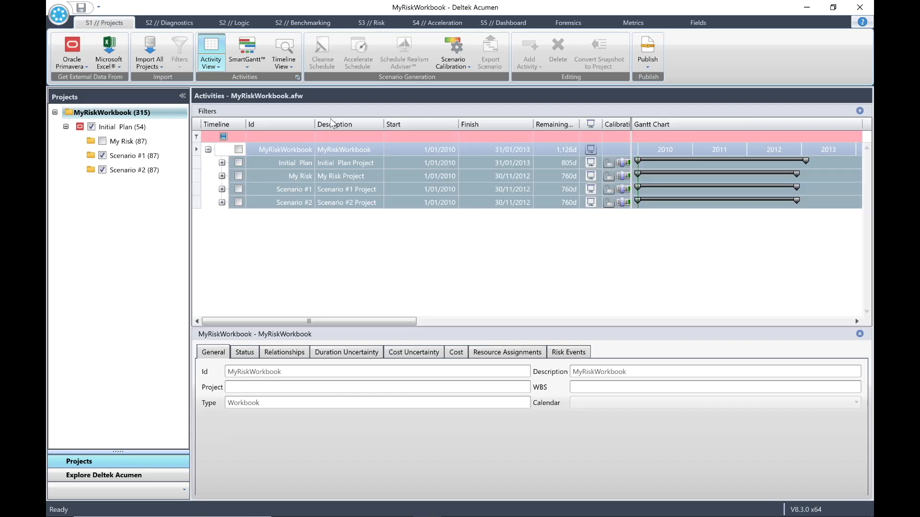
Switch to the risk view, select the My Risk project, and examine the Build Scenario options.
left_click(374, 23)
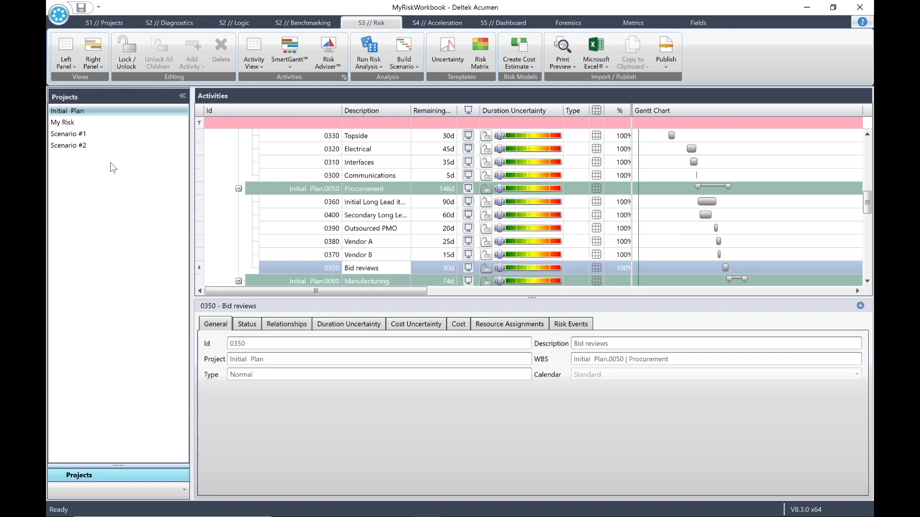
left_click(62, 122)
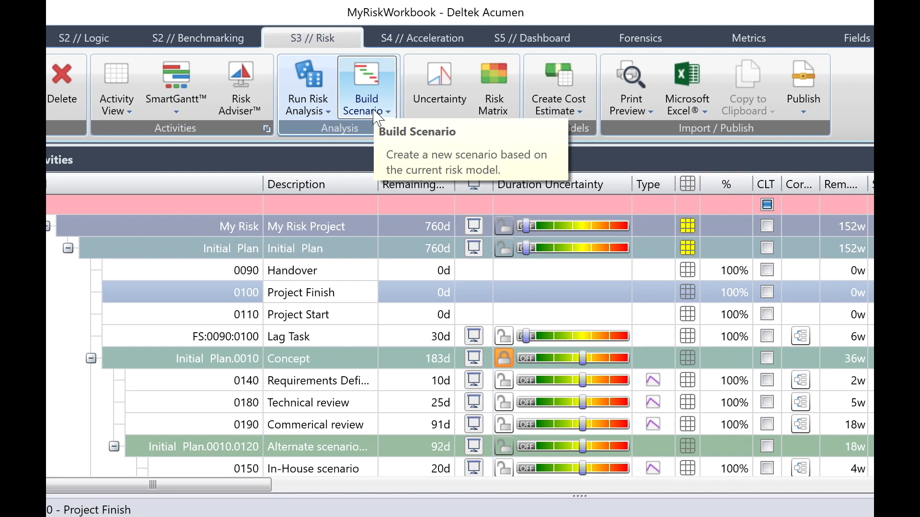
left_click(379, 116)
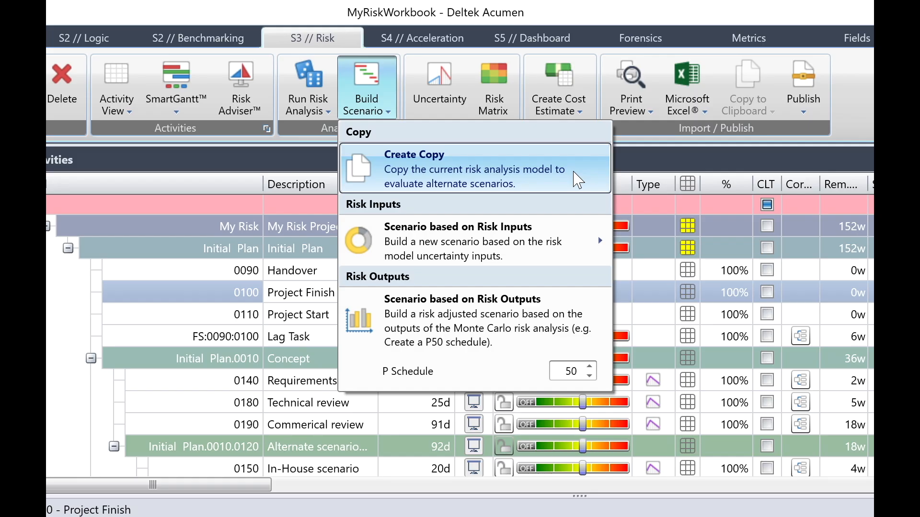
mouse_move(550, 262)
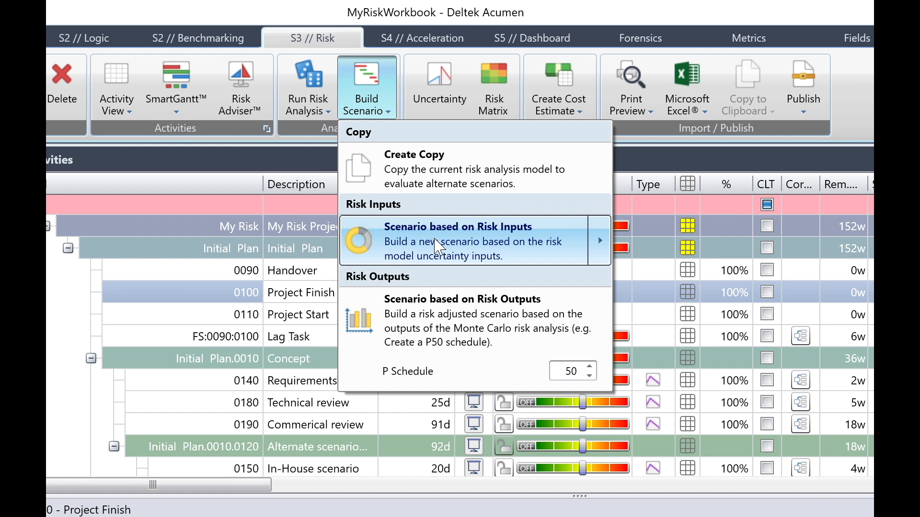
mouse_move(439, 246)
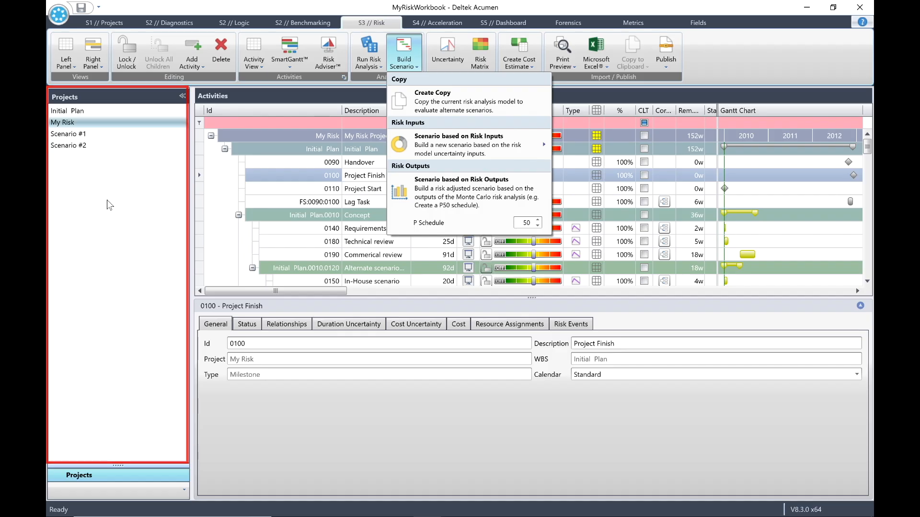
Examine the My Risk project's export options in the projects view and return to the risk view.
left_click(106, 23)
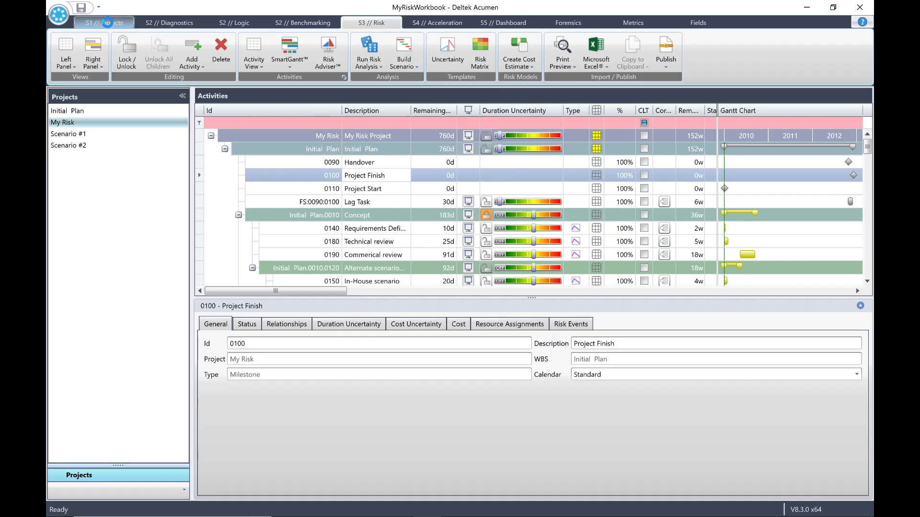
left_click(106, 23)
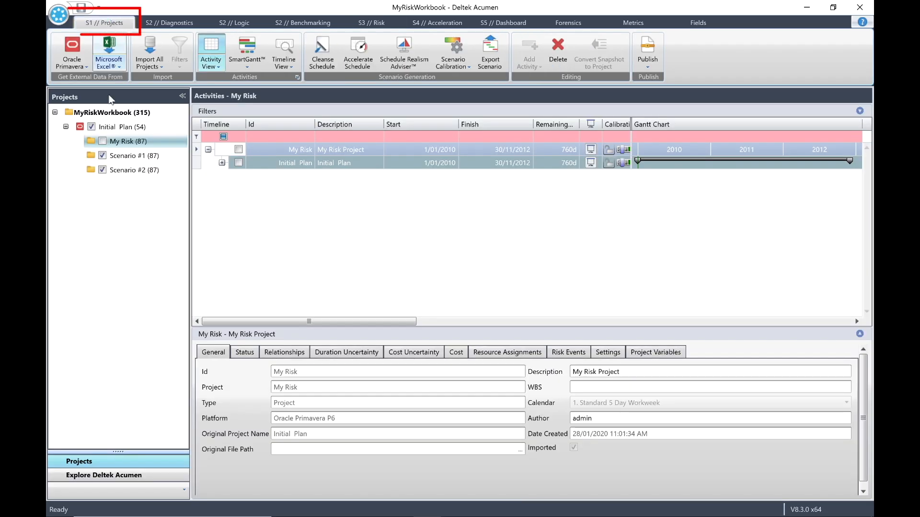
right_click(119, 140)
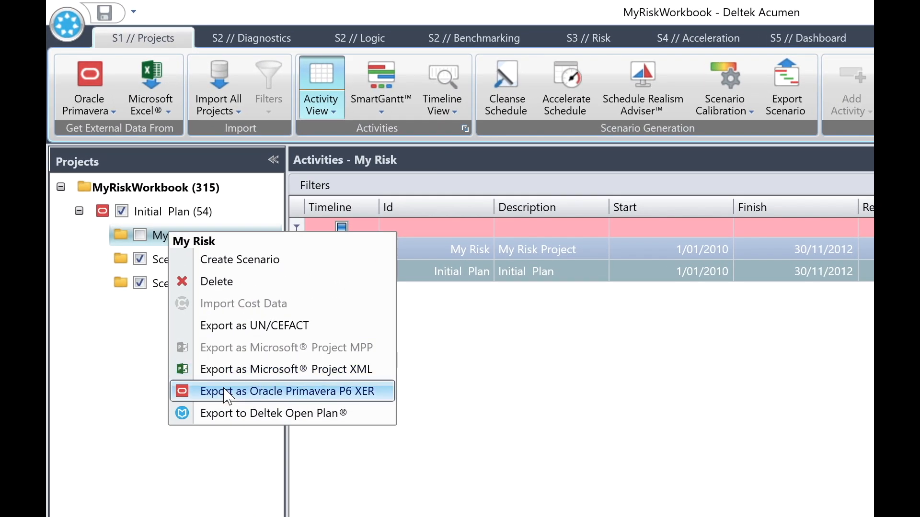
left_click(115, 400)
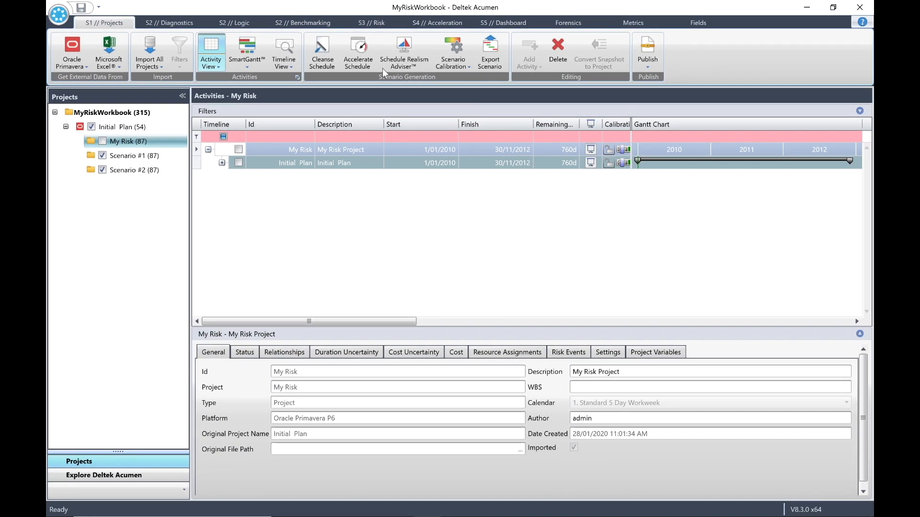
left_click(374, 22)
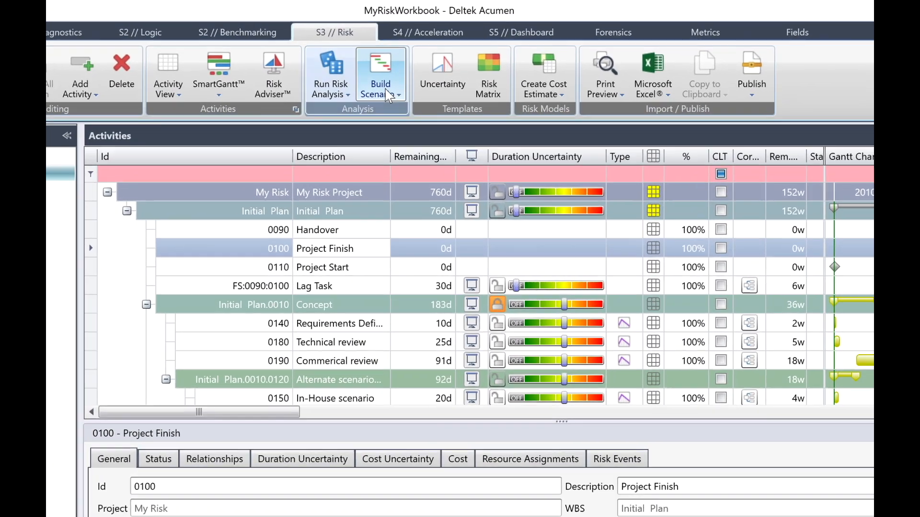
Build a scenario based on risk outputs with the P Schedule percentile set to 80.
left_click(414, 67)
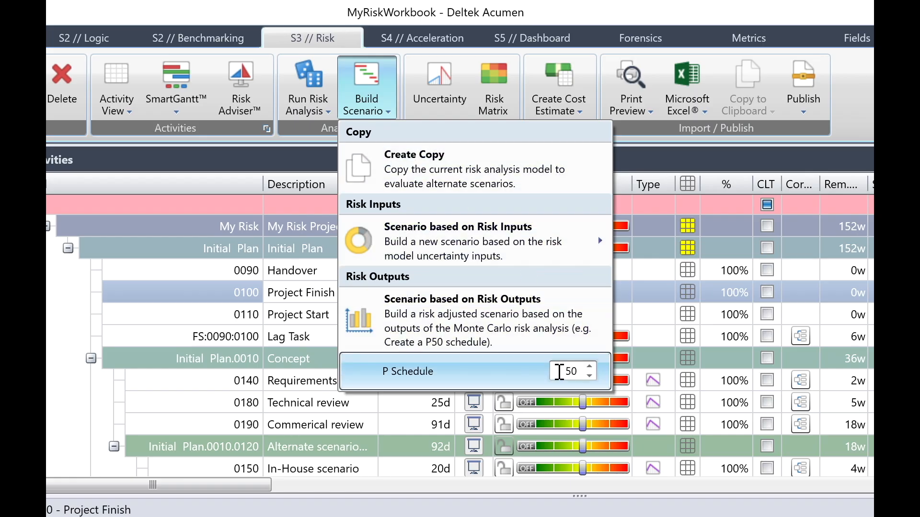
left_click_drag(559, 372, 613, 372)
type("80")
left_click(476, 314)
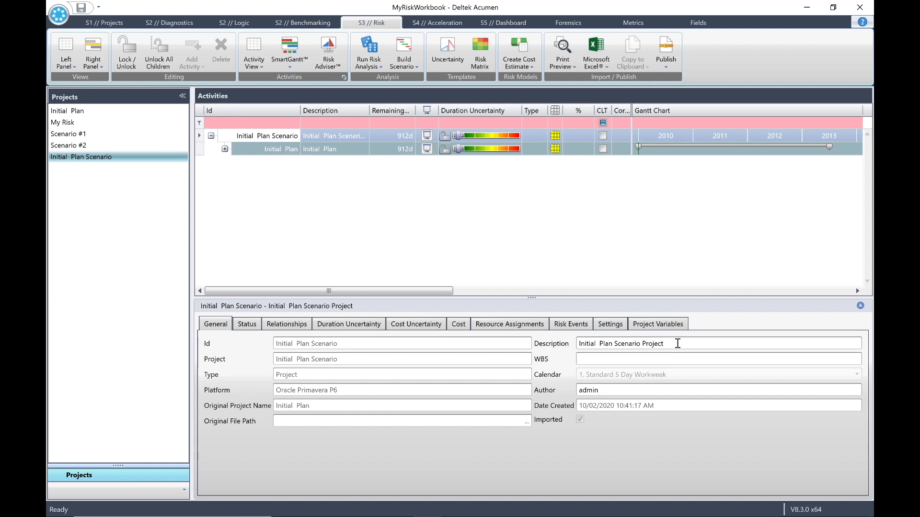
Rename the new scenario project's description to P80 Schedule.
left_click_drag(670, 344, 566, 347)
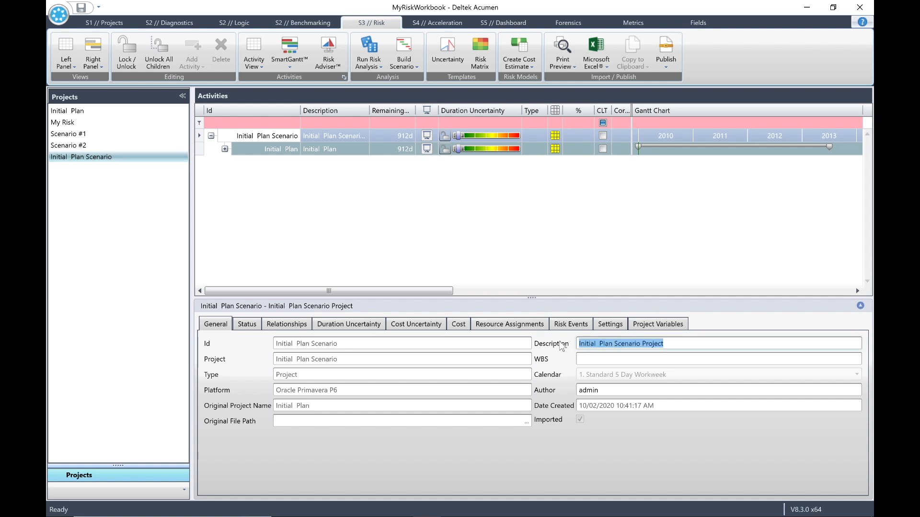
type("P")
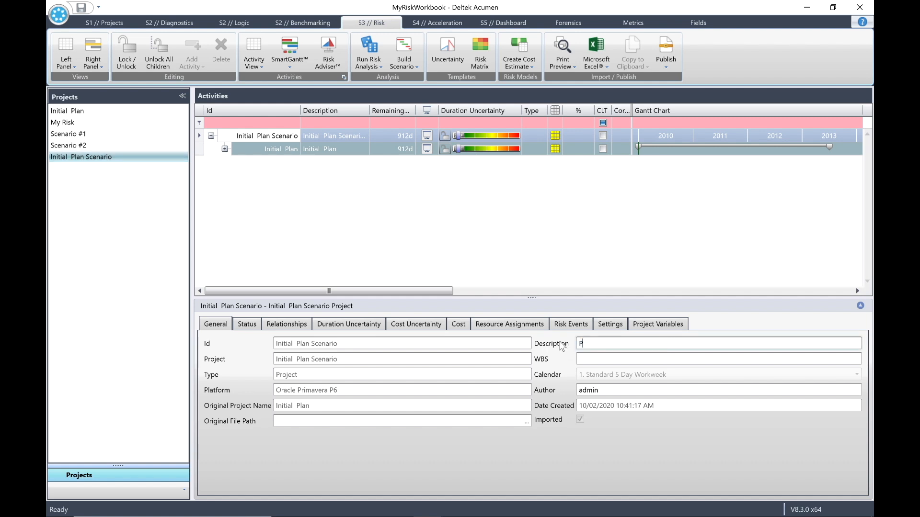
type("80 Schedule")
Start exporting the P80 Schedule project as an Oracle Primavera P6 XER file from the projects view, then cancel the save.
left_click(107, 22)
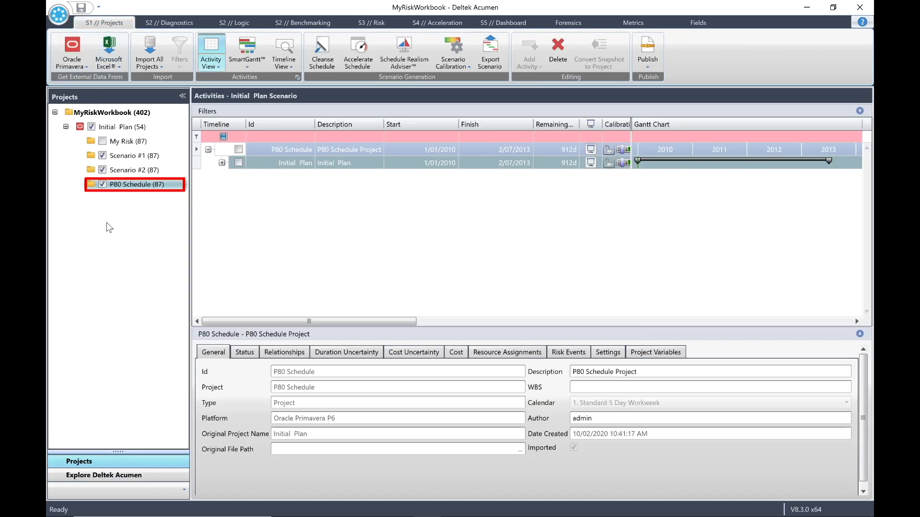
right_click(137, 188)
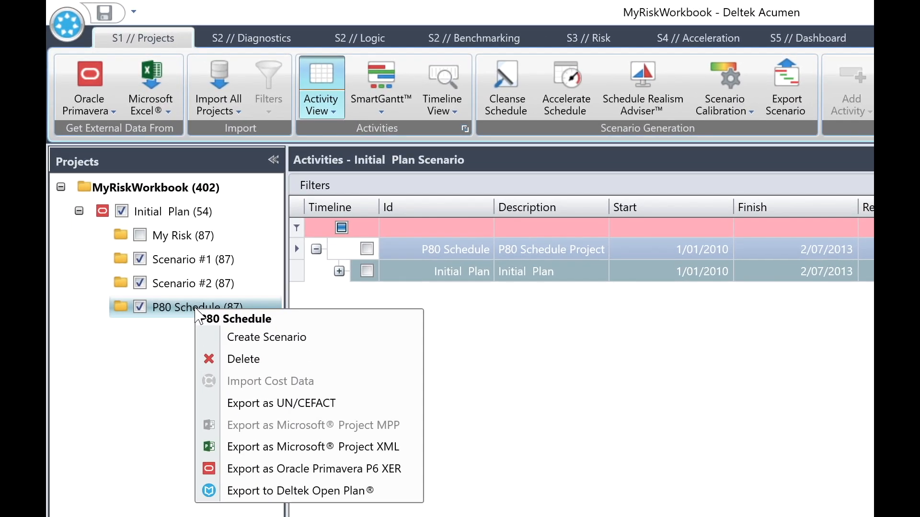
left_click(313, 468)
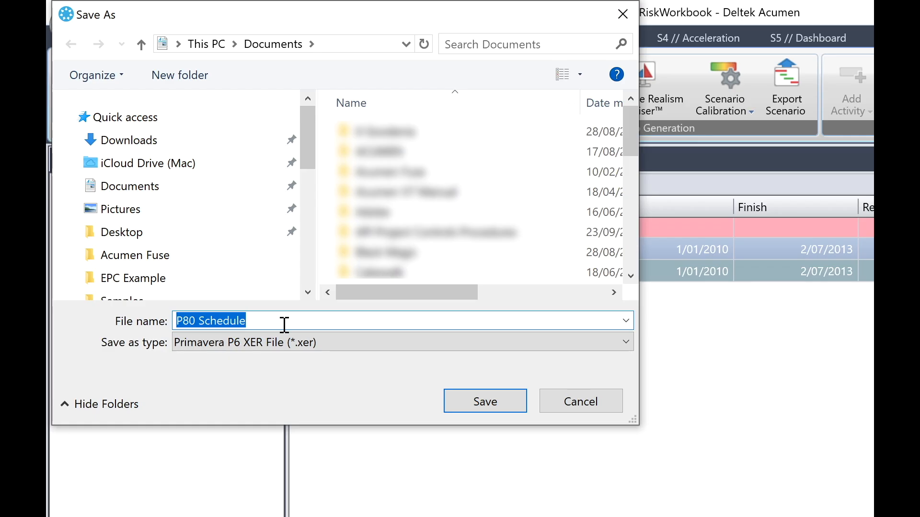
left_click(596, 401)
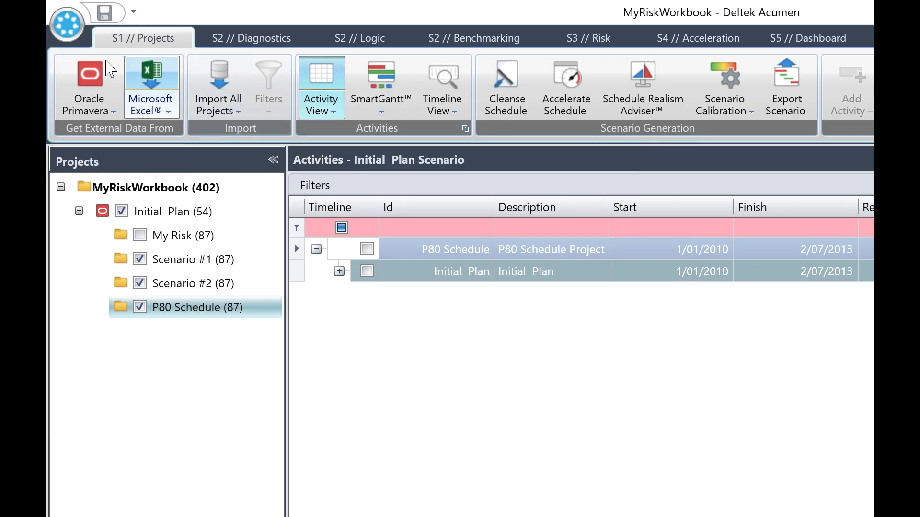
left_click(67, 26)
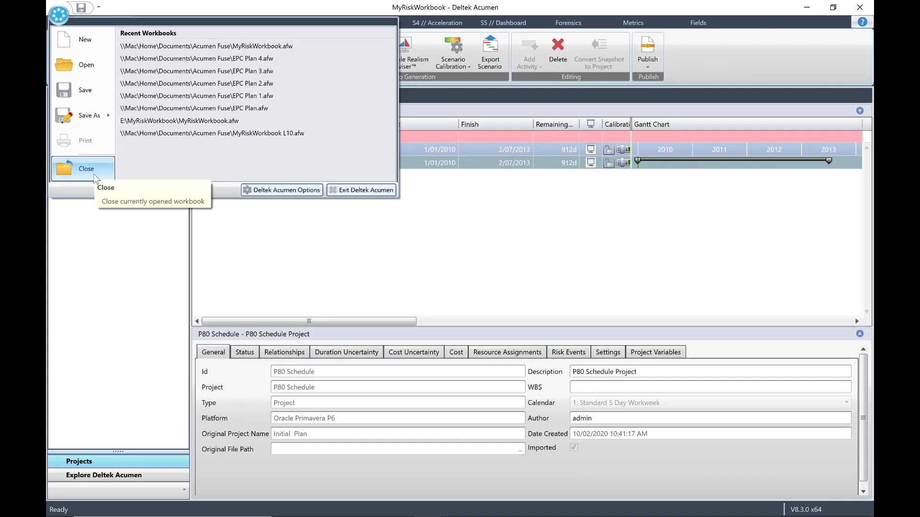
left_click(118, 270)
left_click(493, 277)
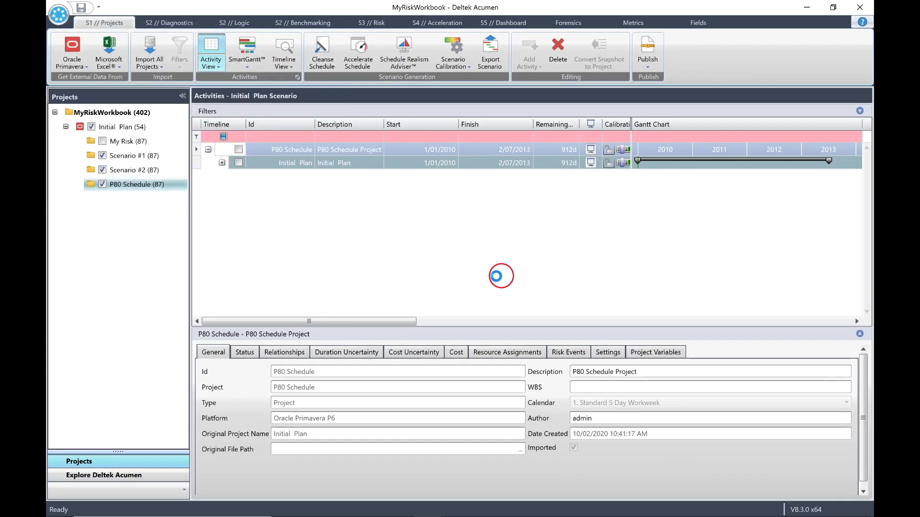